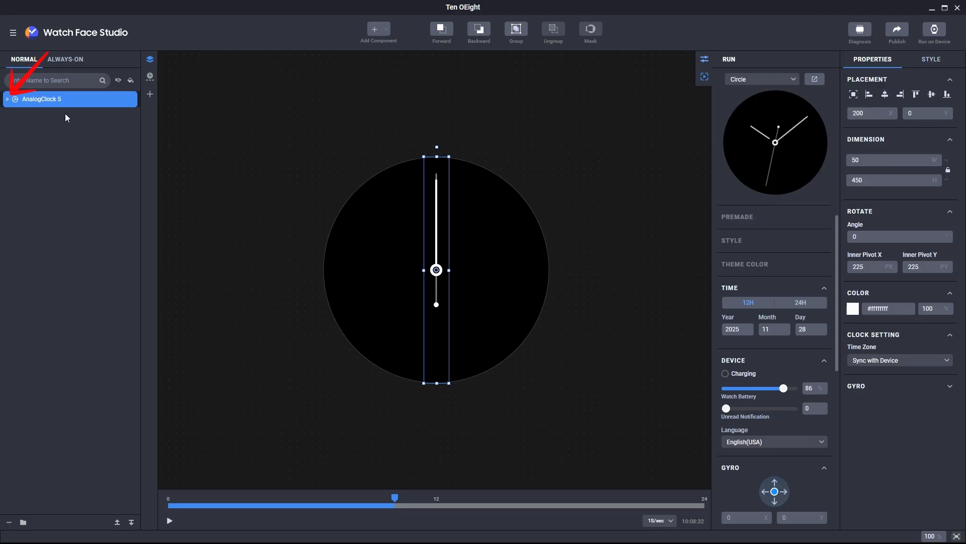
- Expand the AnalogClock 5 component and examine its second, minute, hour and shadow hand layers
{"action": "left_click", "coordinate": [8, 99]}
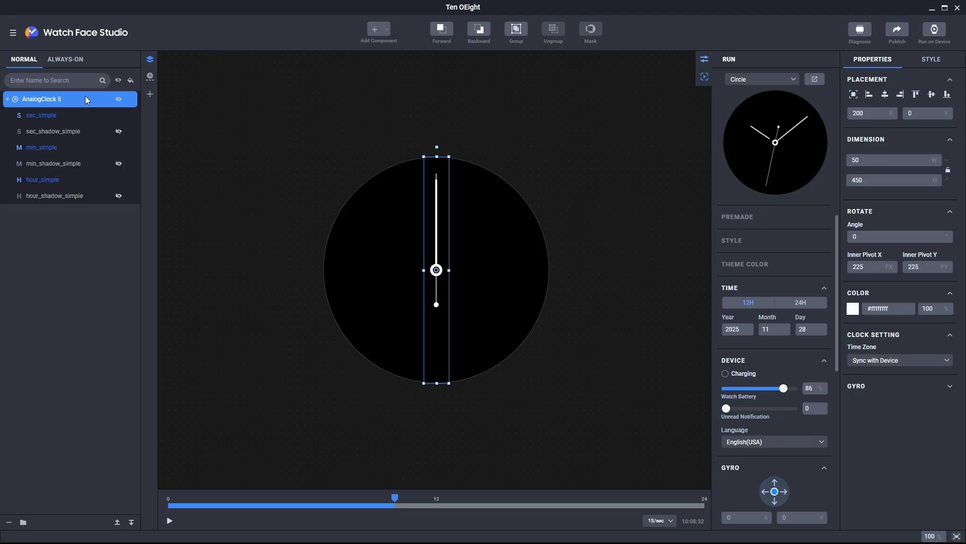
{"action": "left_click", "coordinate": [65, 114]}
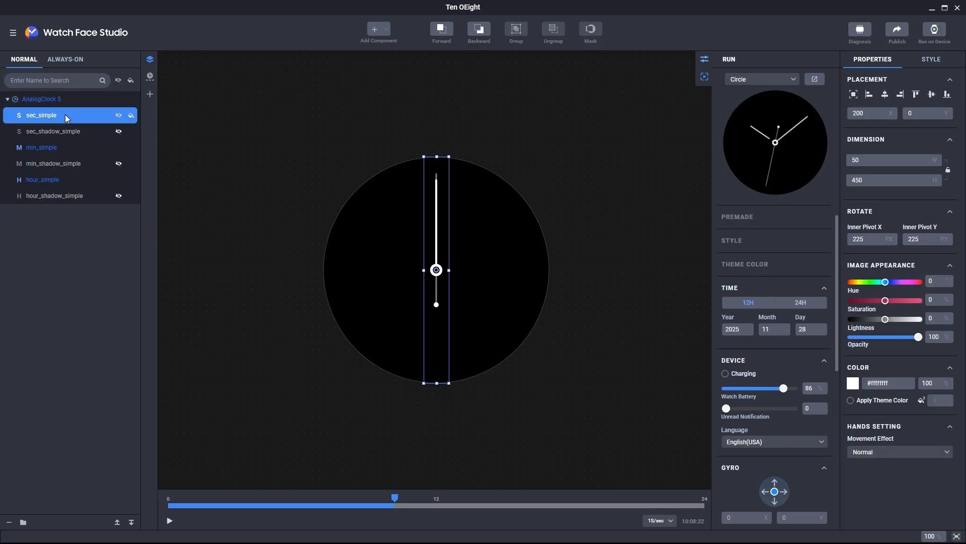
{"action": "left_click", "coordinate": [62, 147]}
{"action": "left_click", "coordinate": [64, 180]}
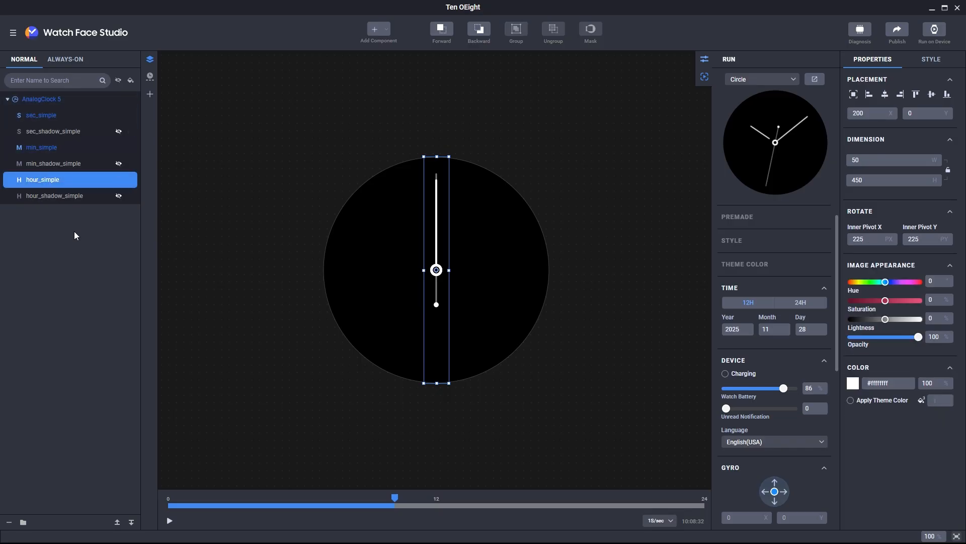
{"action": "left_click", "coordinate": [72, 130]}
{"action": "left_click", "coordinate": [68, 163]}
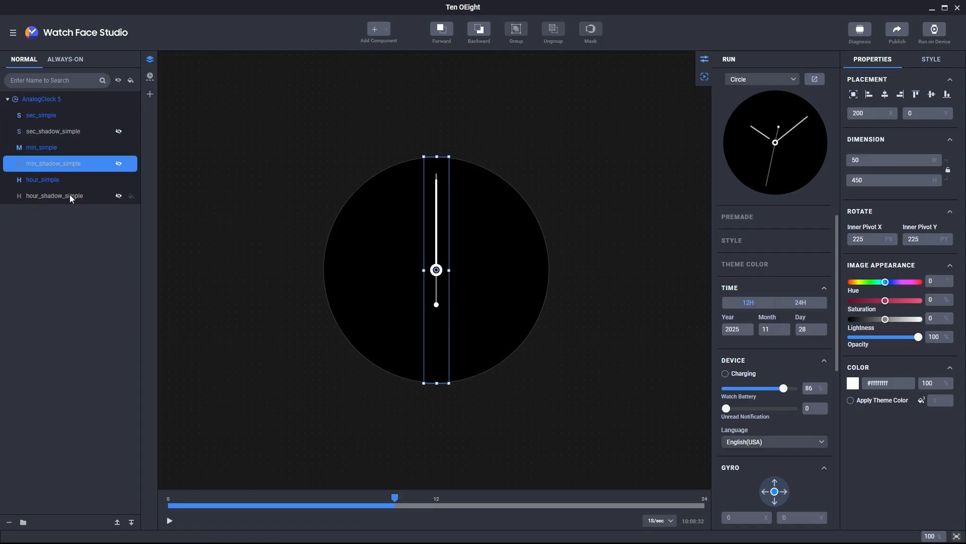
{"action": "left_click", "coordinate": [70, 195]}
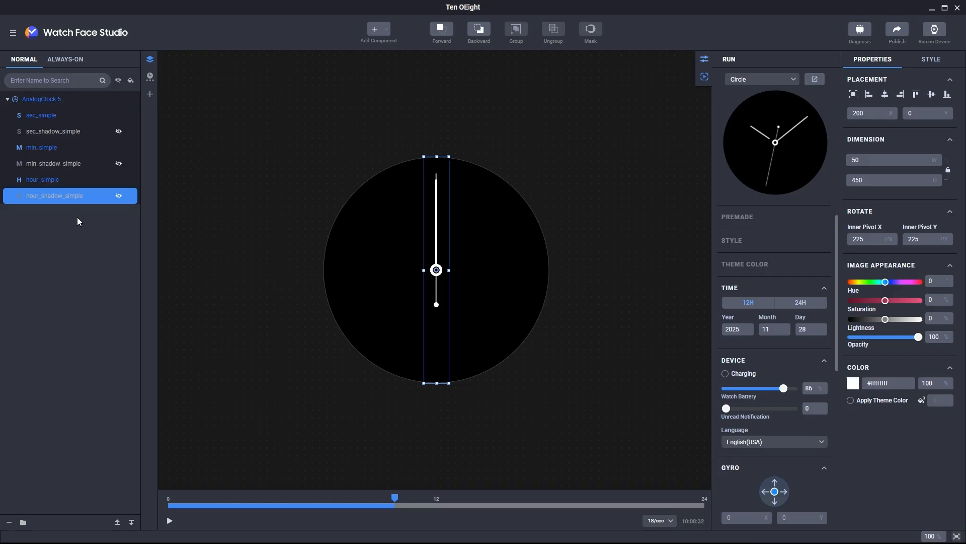
{"action": "left_click", "coordinate": [55, 150]}
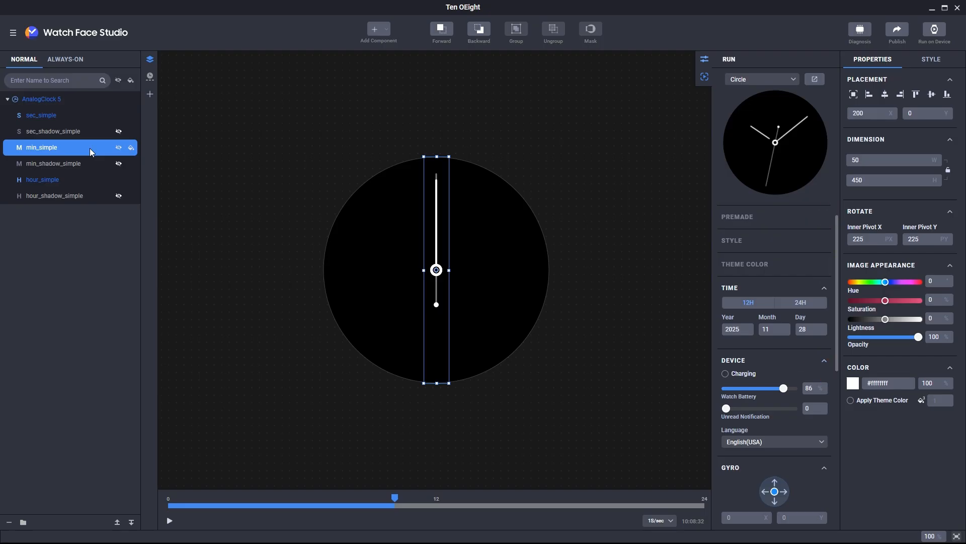
- Play the time preview and set the movement effect of the sec_simple hand to Sweep
{"action": "left_click", "coordinate": [71, 117]}
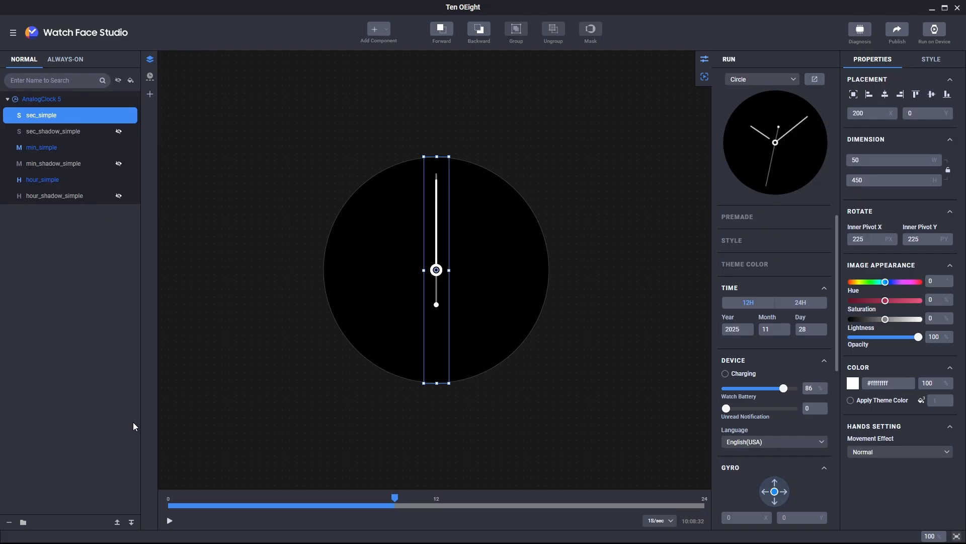
{"action": "left_click", "coordinate": [169, 520]}
{"action": "left_click", "coordinate": [893, 454]}
{"action": "left_click", "coordinate": [873, 482]}
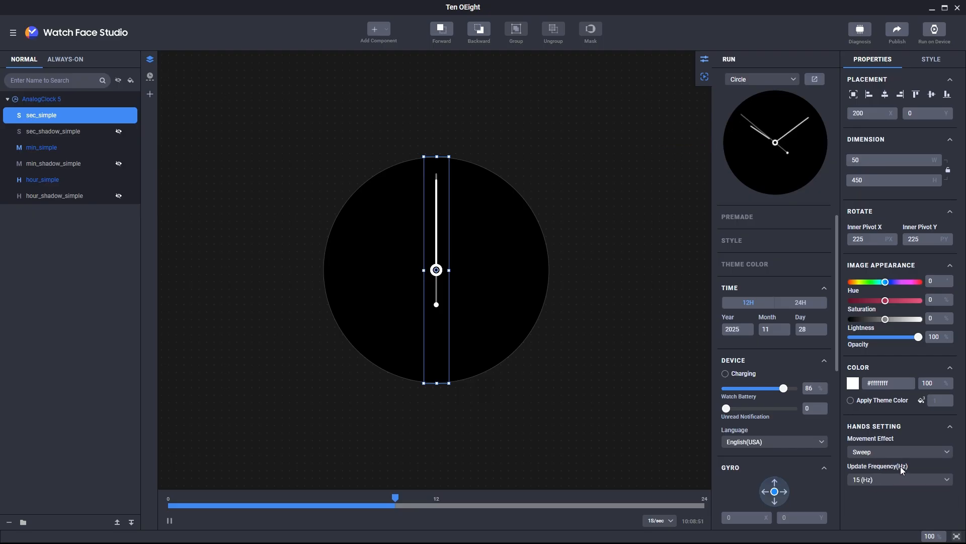
- Try a 2 Hz update frequency for the second hand's sweep, followed by SYNC_TO_DEVICE
{"action": "left_click", "coordinate": [897, 480]}
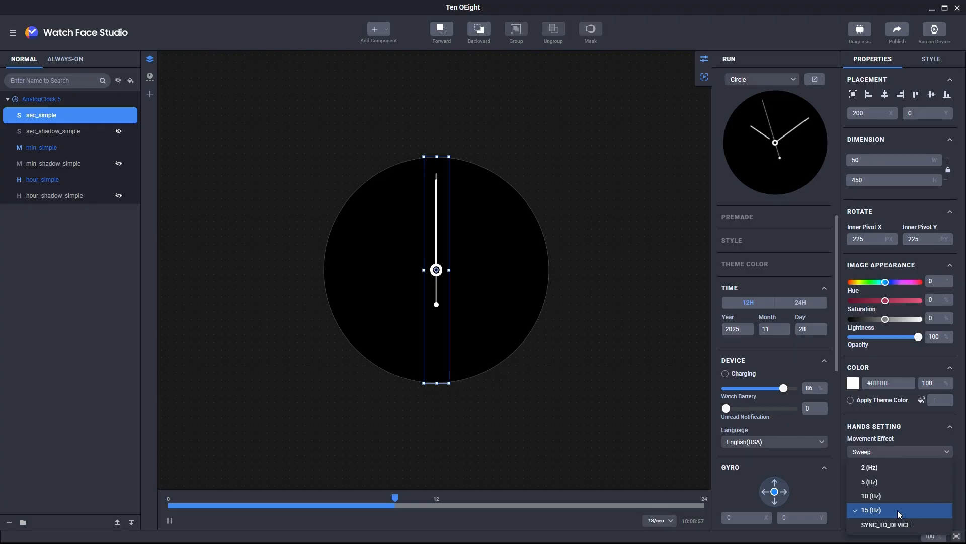
{"action": "left_click", "coordinate": [885, 469]}
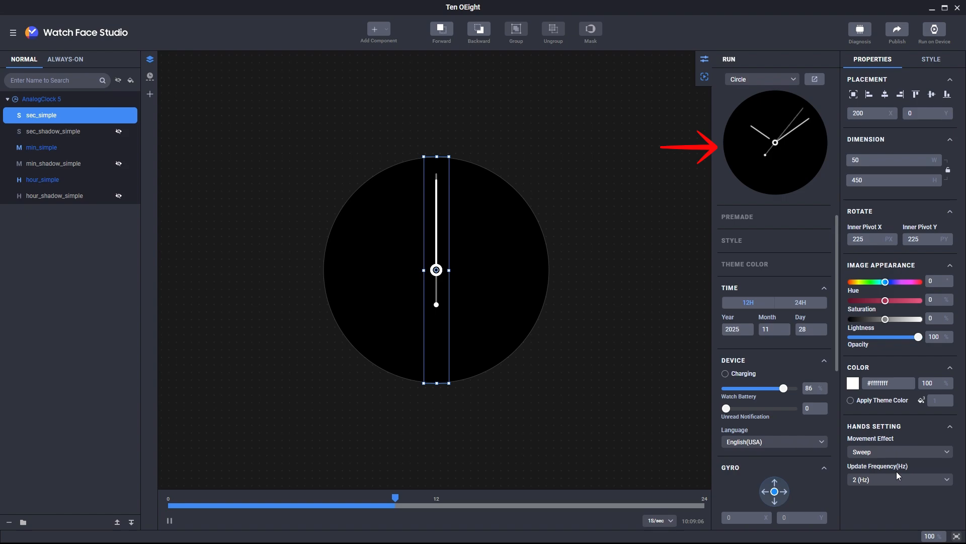
{"action": "left_click", "coordinate": [898, 476]}
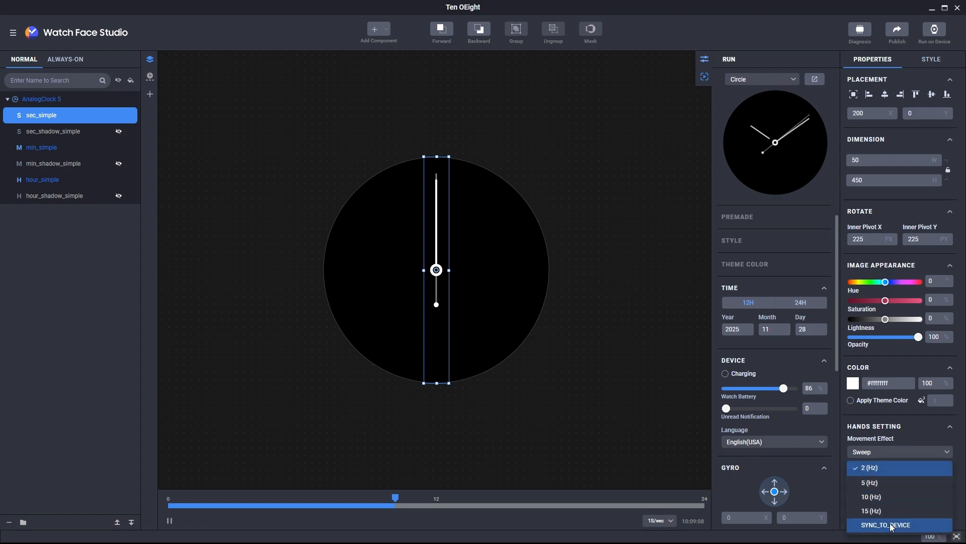
{"action": "left_click", "coordinate": [891, 526]}
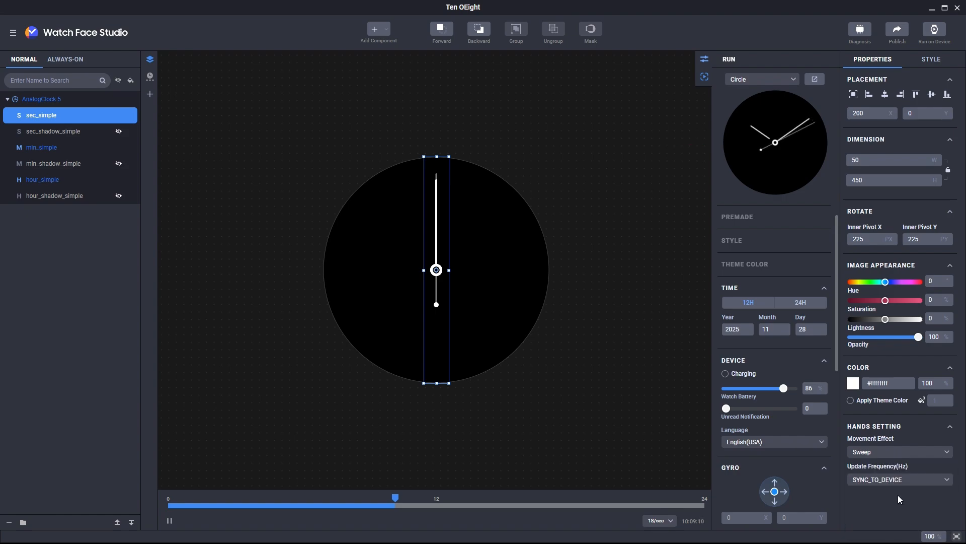
- Try the Tension movement effect at strength 100 on the second hand and return it to Normal
{"action": "left_click", "coordinate": [893, 452]}
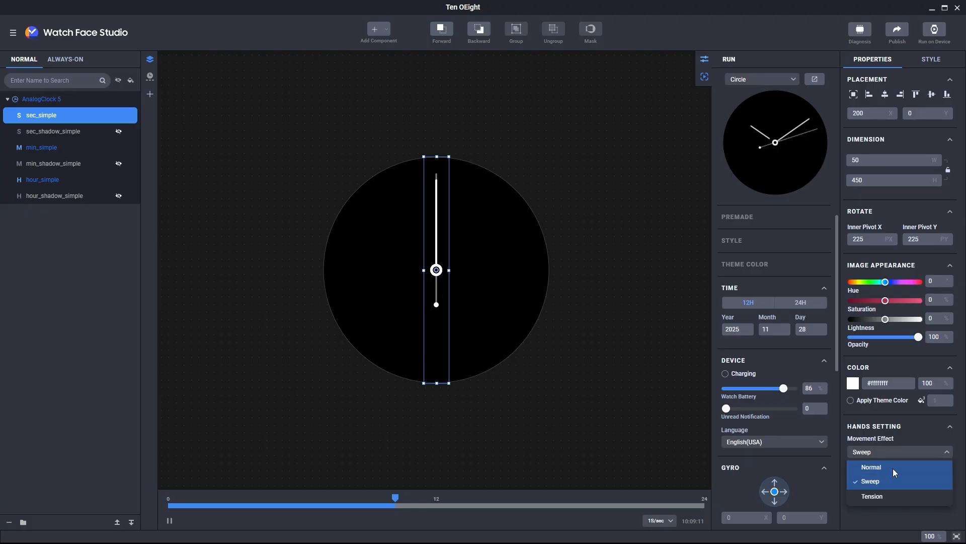
{"action": "left_click", "coordinate": [883, 496]}
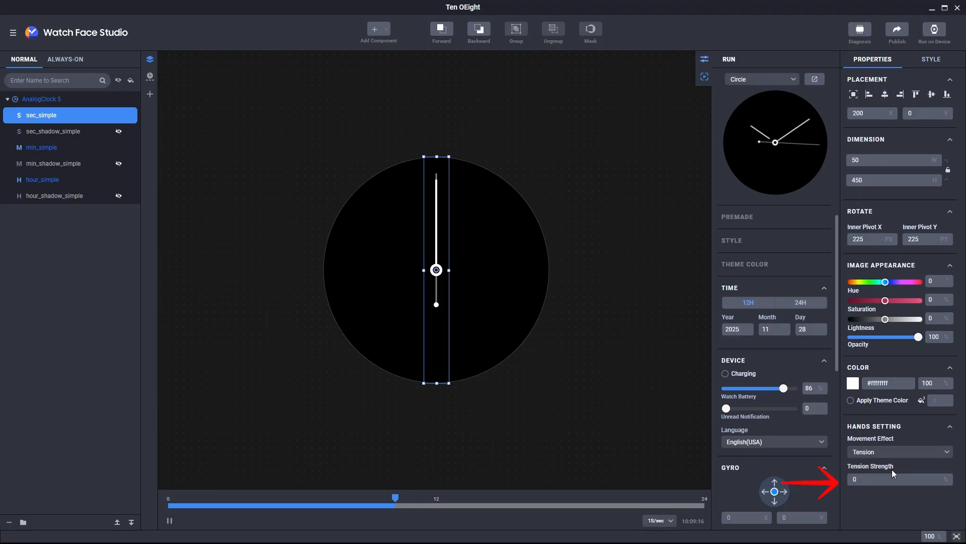
{"action": "left_click", "coordinate": [865, 479]}
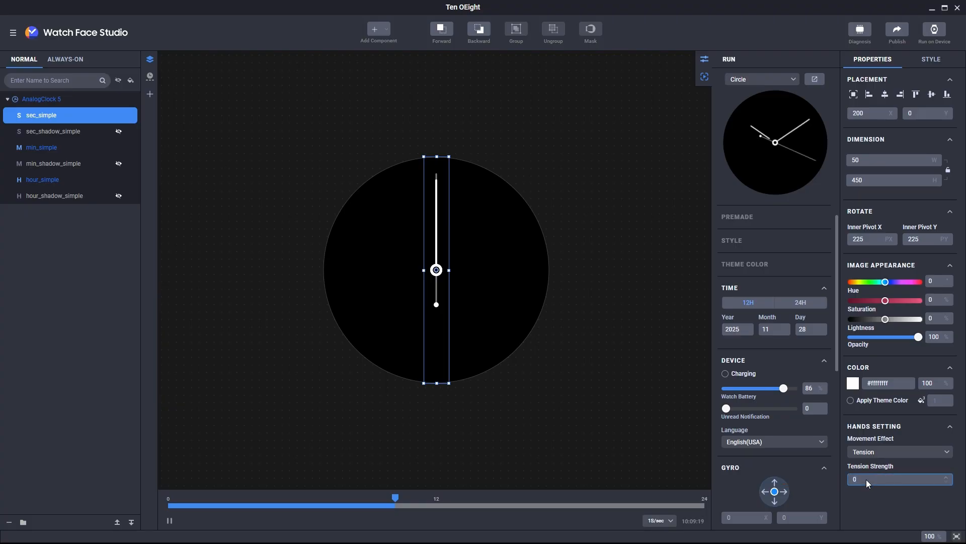
{"action": "type", "text": "00"}
{"action": "key", "text": "Return"}
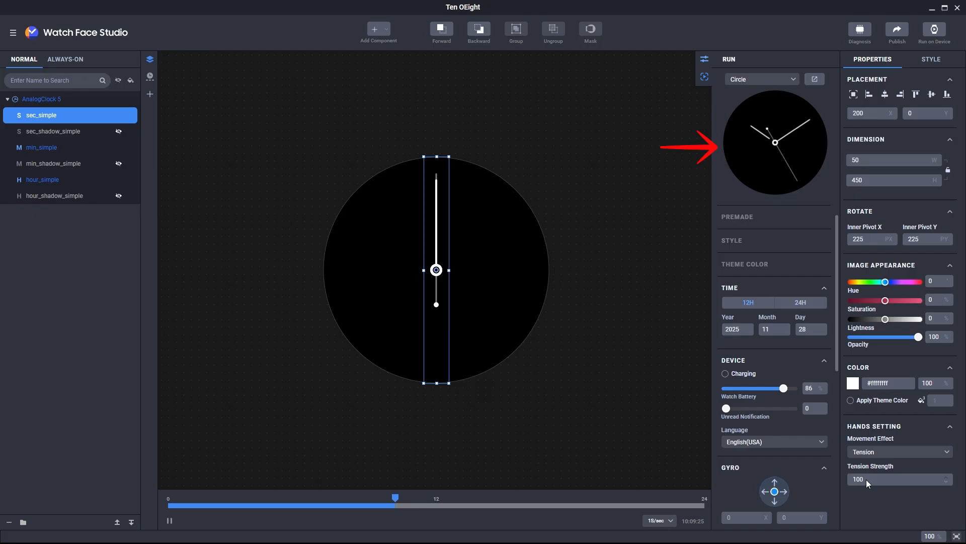
{"action": "left_click", "coordinate": [865, 452]}
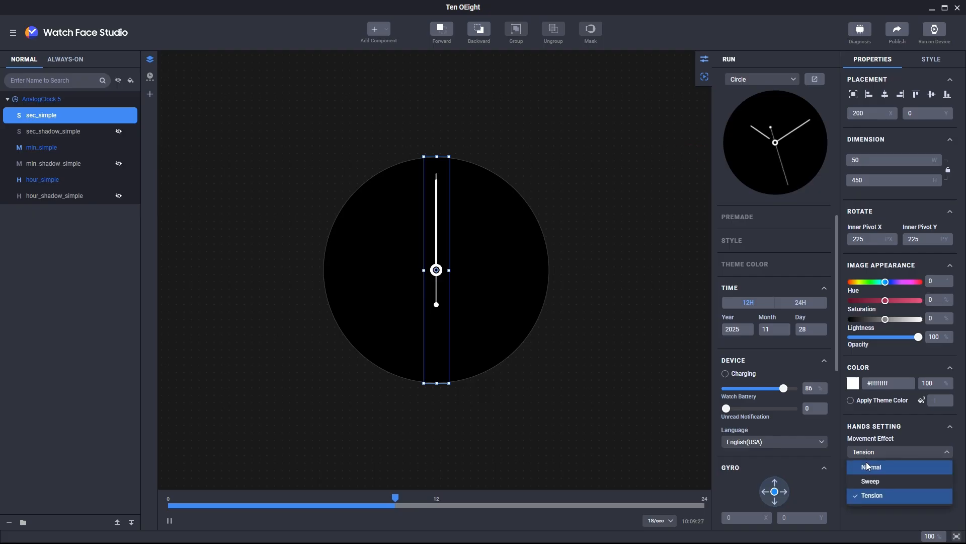
{"action": "left_click", "coordinate": [858, 459]}
- Try the Addis_Ababa and Adelaide time zones on AnalogClock 5 and return it to Sync with Device
{"action": "left_click", "coordinate": [43, 101]}
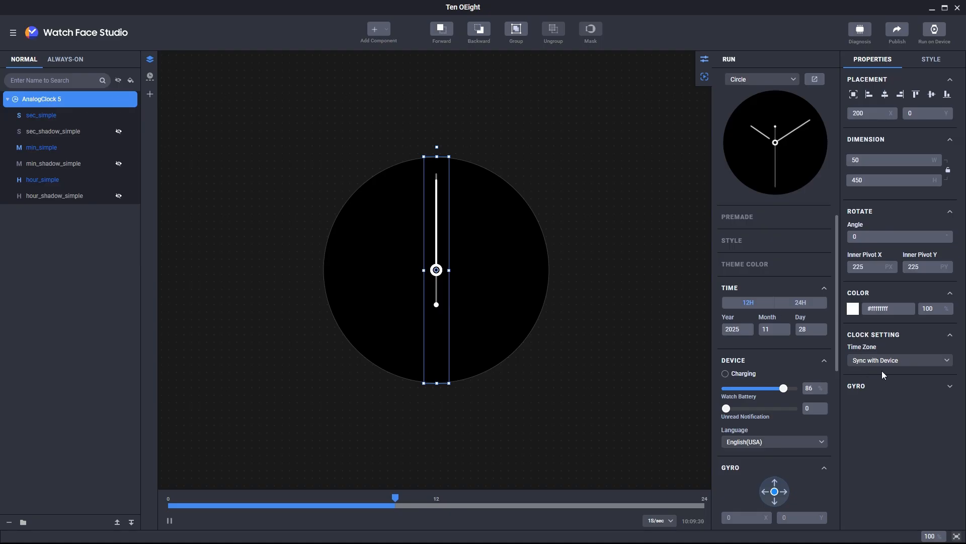
{"action": "left_click", "coordinate": [922, 361]}
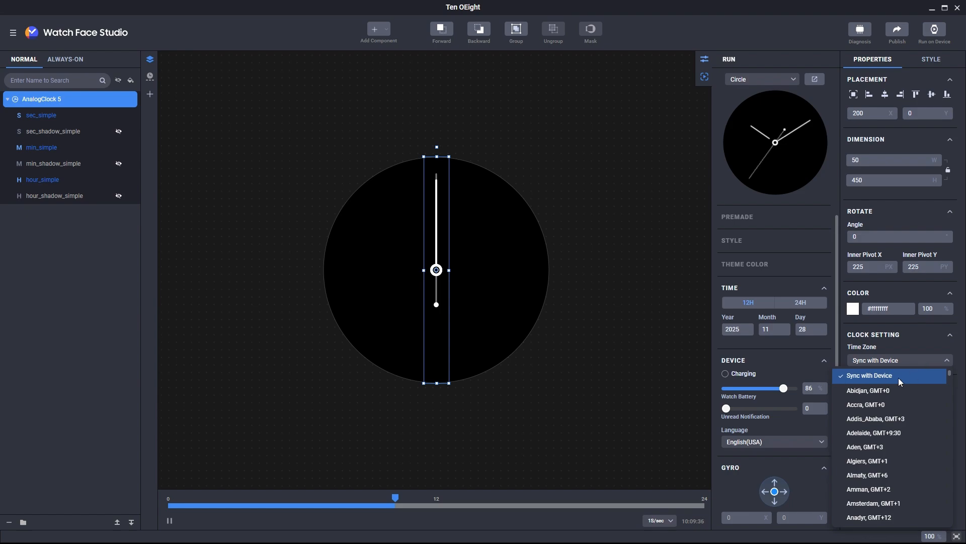
{"action": "left_click", "coordinate": [899, 420]}
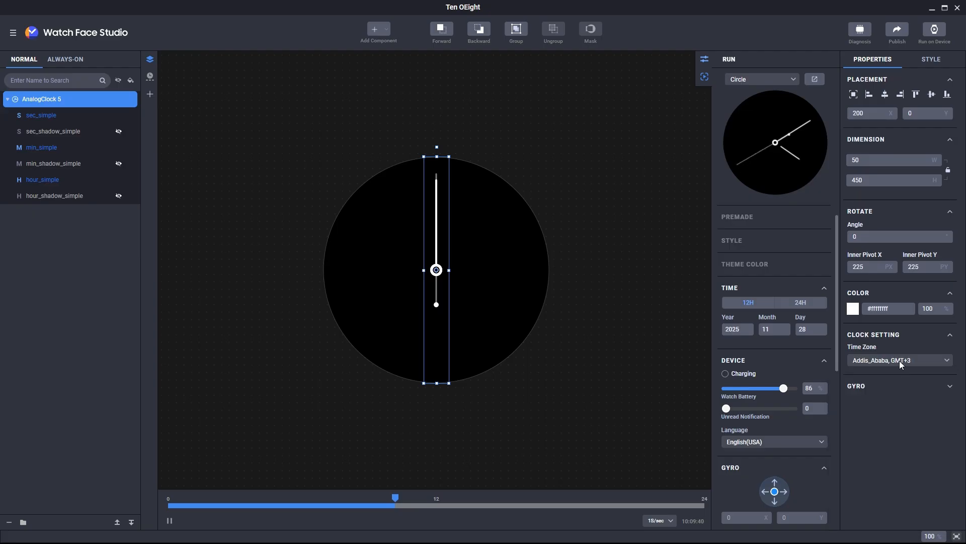
{"action": "left_click", "coordinate": [899, 361]}
{"action": "left_click", "coordinate": [895, 433]}
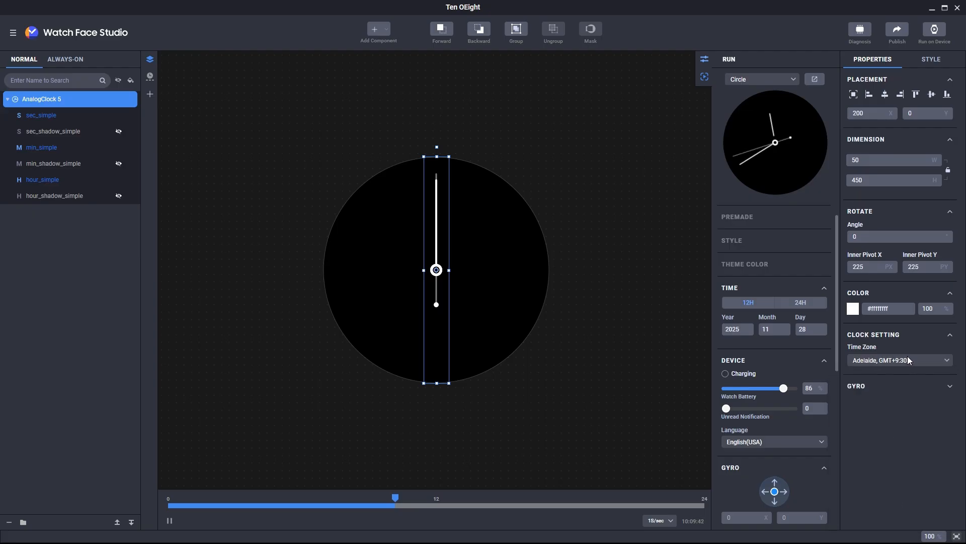
{"action": "left_click", "coordinate": [908, 359]}
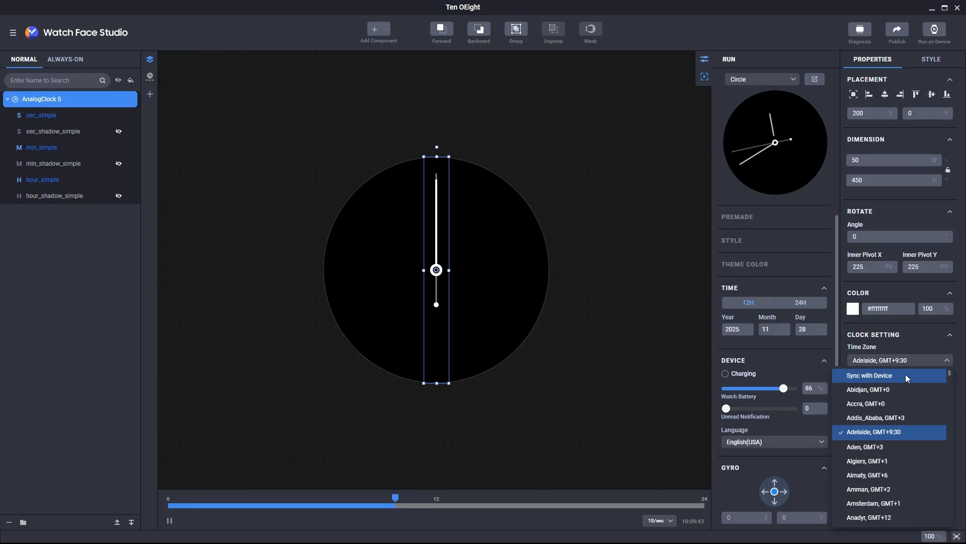
{"action": "left_click", "coordinate": [905, 374]}
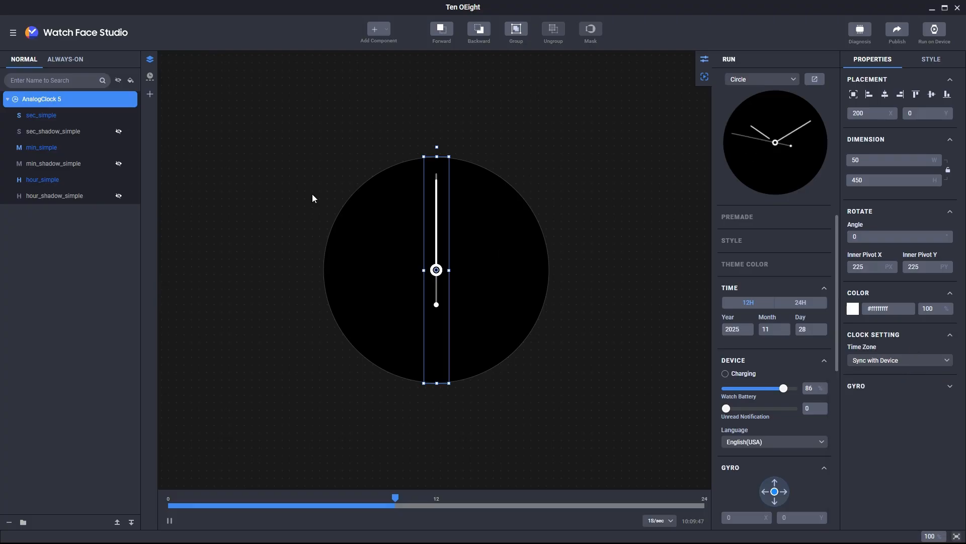
- Swap AnalogClock 5's second, minute and hour hand images for sec_decorative.png, min_decorative.png and hour_decorative.png
{"action": "right_click", "coordinate": [79, 103]}
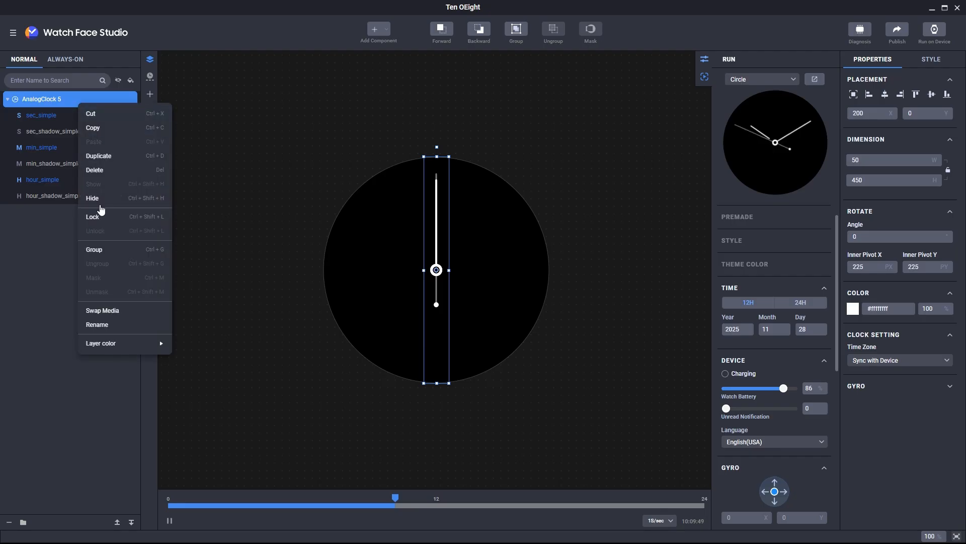
{"action": "left_click", "coordinate": [131, 312]}
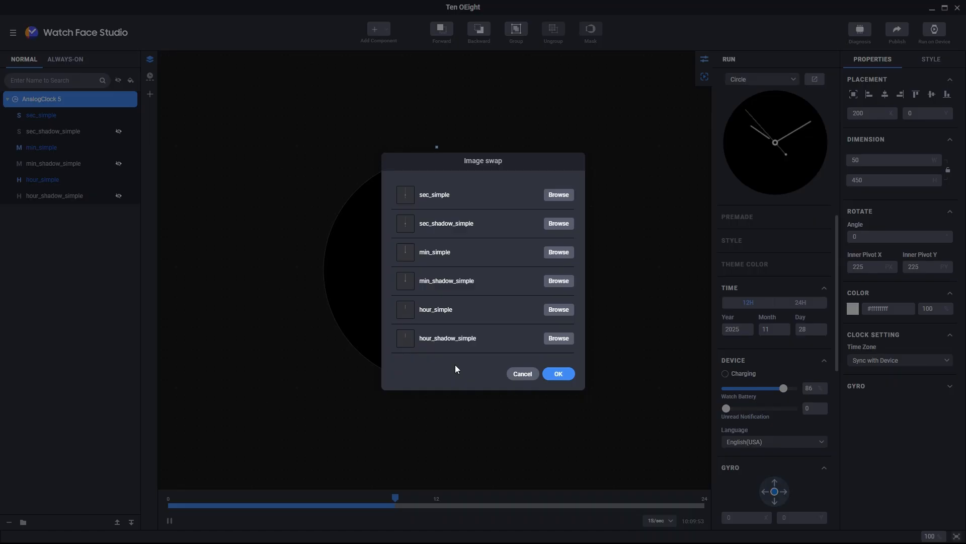
{"action": "left_click", "coordinate": [553, 196]}
{"action": "double_click", "coordinate": [441, 144]}
{"action": "left_click", "coordinate": [554, 252]}
{"action": "double_click", "coordinate": [117, 140]}
{"action": "left_click", "coordinate": [557, 309]}
{"action": "double_click", "coordinate": [172, 81]}
{"action": "left_click", "coordinate": [558, 374]}
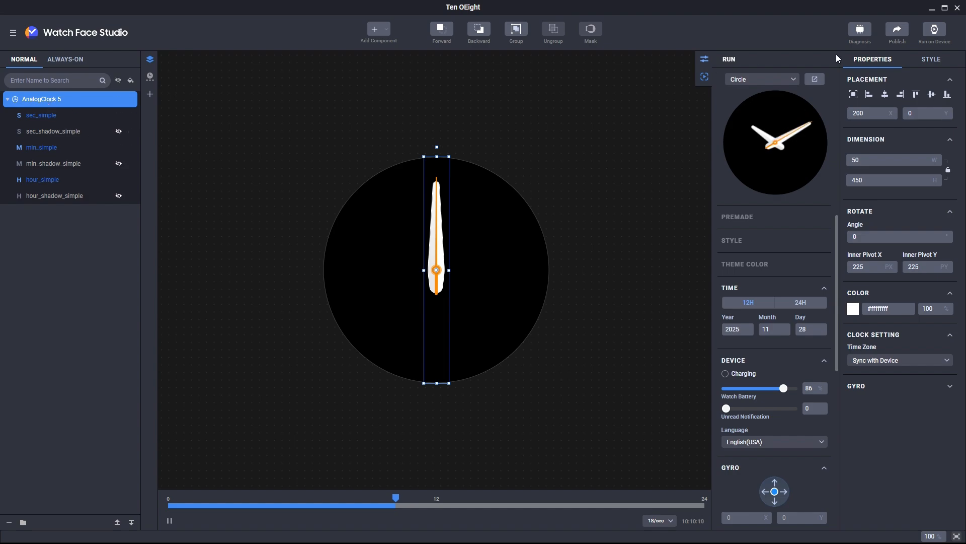
- Add an analog clock style with the classic second, minute and hour hand images to AnalogClock 5
{"action": "left_click", "coordinate": [931, 59]}
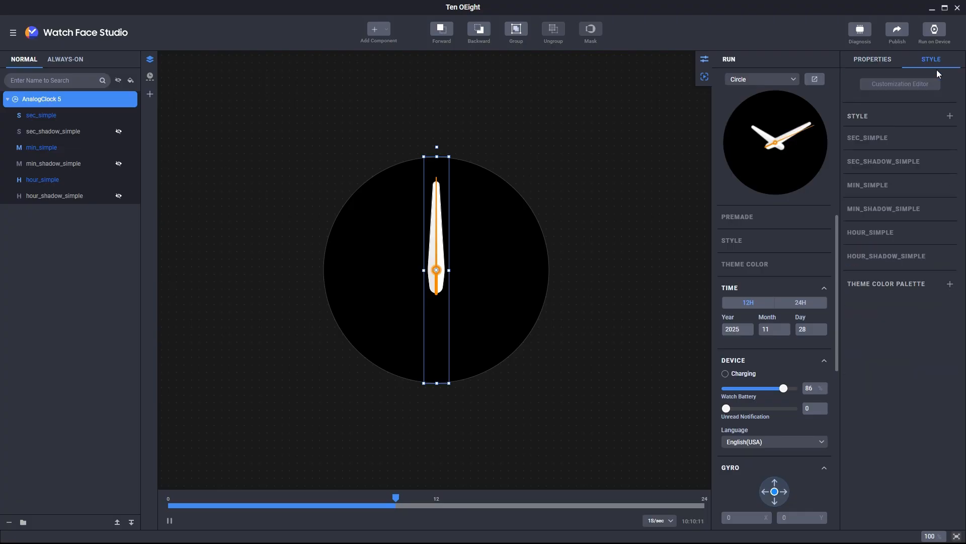
{"action": "left_click", "coordinate": [950, 116]}
{"action": "left_click", "coordinate": [559, 194]}
{"action": "key", "text": "Escape"}
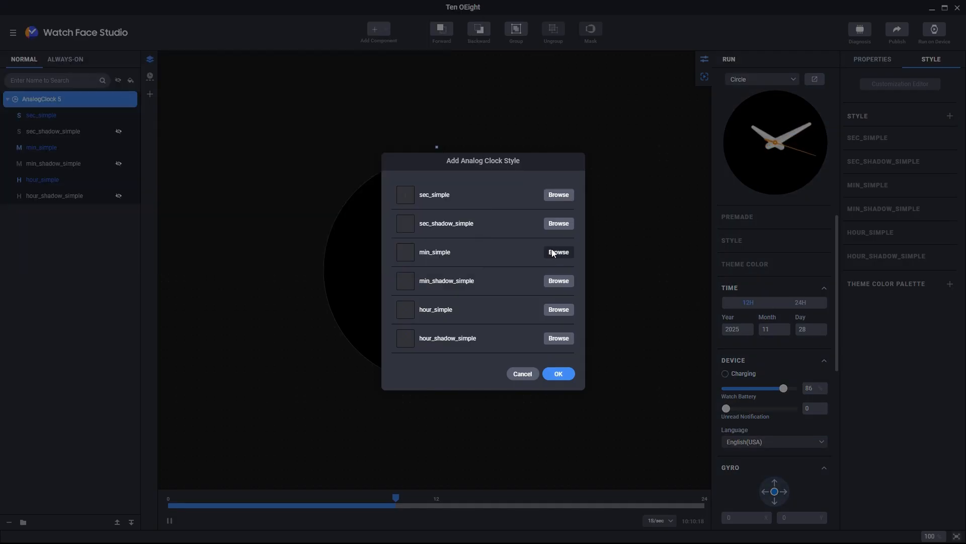
{"action": "left_click", "coordinate": [554, 252]}
{"action": "left_click", "coordinate": [441, 73]}
{"action": "left_click", "coordinate": [403, 254]}
{"action": "left_click", "coordinate": [547, 308]}
{"action": "double_click", "coordinate": [117, 75]}
{"action": "left_click", "coordinate": [559, 372]}
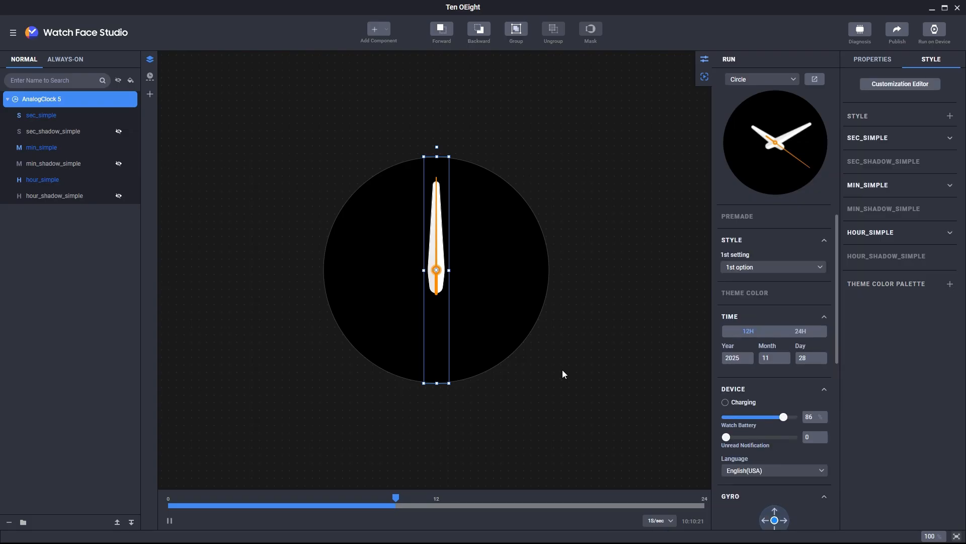
- Preview the 2nd option of the clock's style setting and switch back to the 1st option
{"action": "left_click", "coordinate": [750, 270]}
{"action": "left_click", "coordinate": [750, 296]}
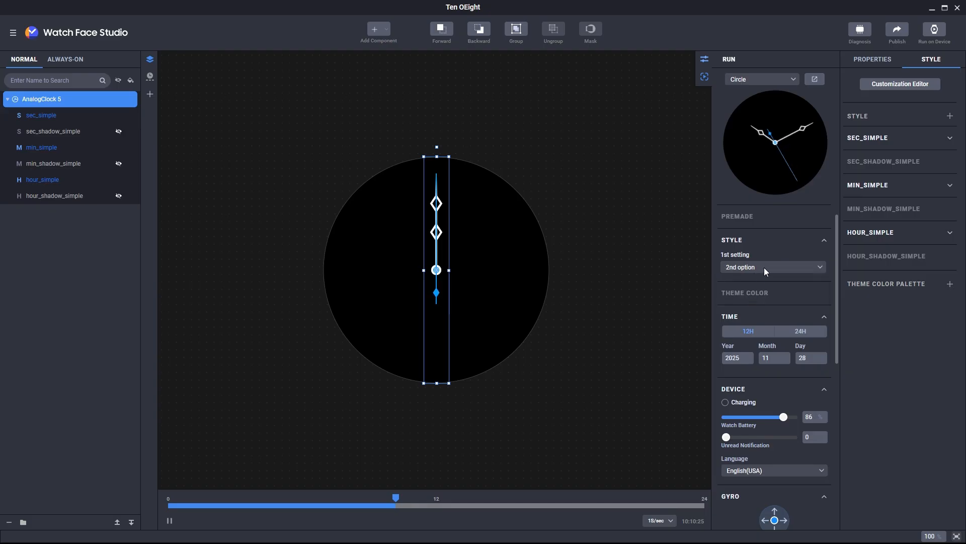
{"action": "left_click", "coordinate": [764, 267]}
{"action": "left_click", "coordinate": [763, 280]}
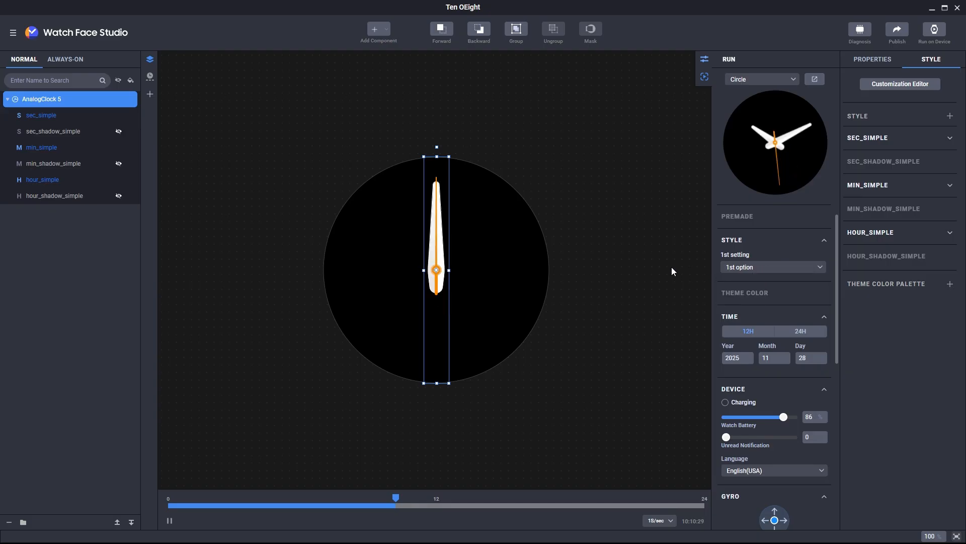
- Add another second-hand image from the sample watch hand folder as a third style of sec_simple
{"action": "left_click", "coordinate": [41, 114]}
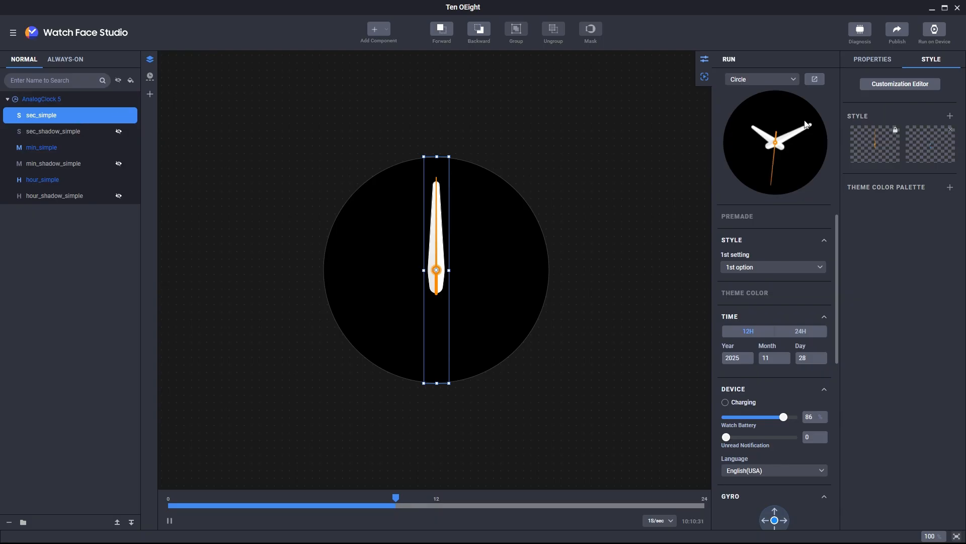
{"action": "left_click", "coordinate": [949, 116]}
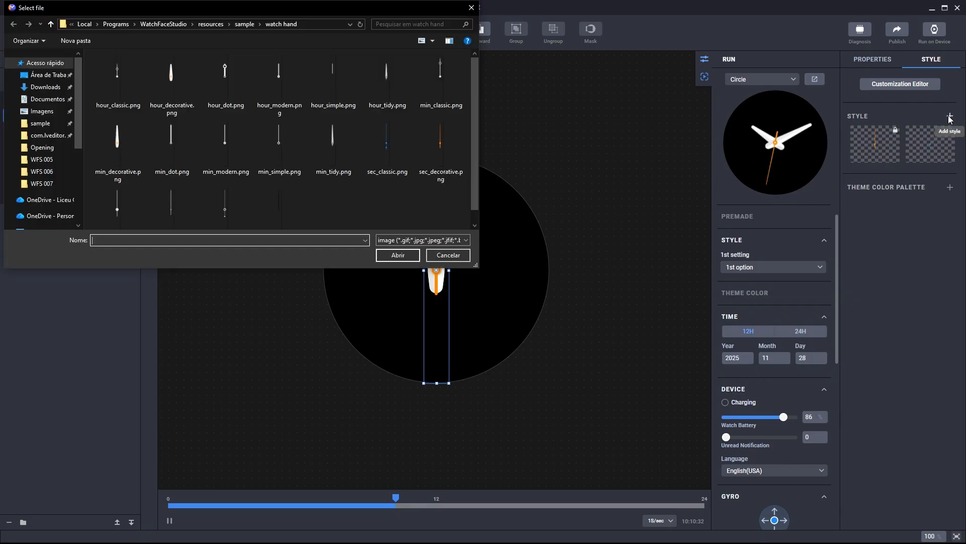
{"action": "scroll", "coordinate": [337, 202], "scroll_direction": "down", "scroll_amount": 1}
{"action": "left_click", "coordinate": [226, 199]}
{"action": "left_click", "coordinate": [398, 255]}
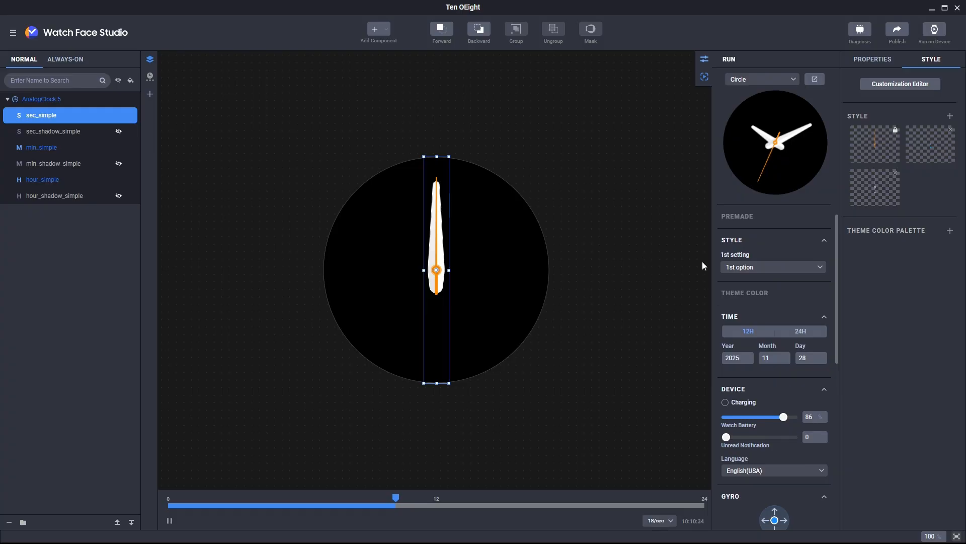
- Preview the 1st, 2nd and 3rd options of the clock's style setting, ending on the 3rd option
{"action": "left_click", "coordinate": [780, 267]}
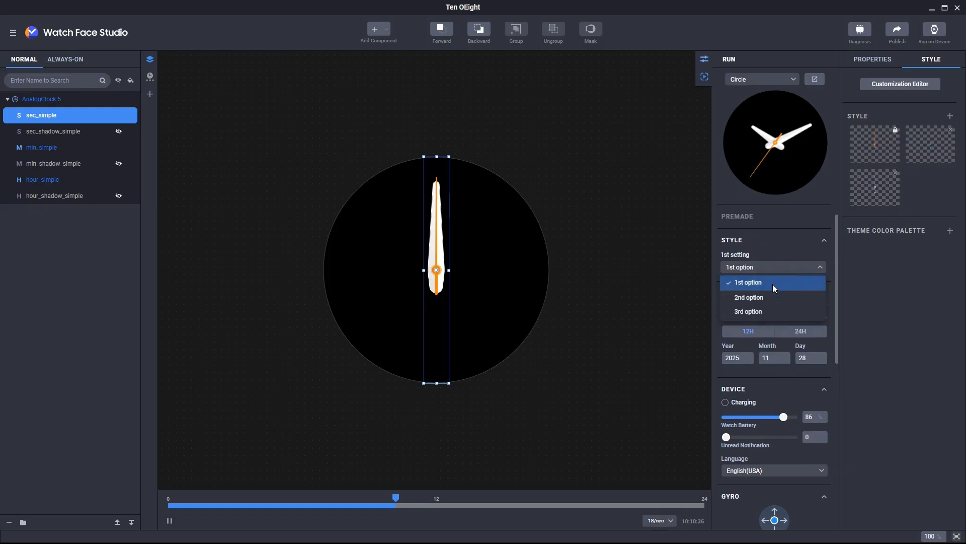
{"action": "left_click", "coordinate": [765, 296]}
{"action": "left_click", "coordinate": [772, 268]}
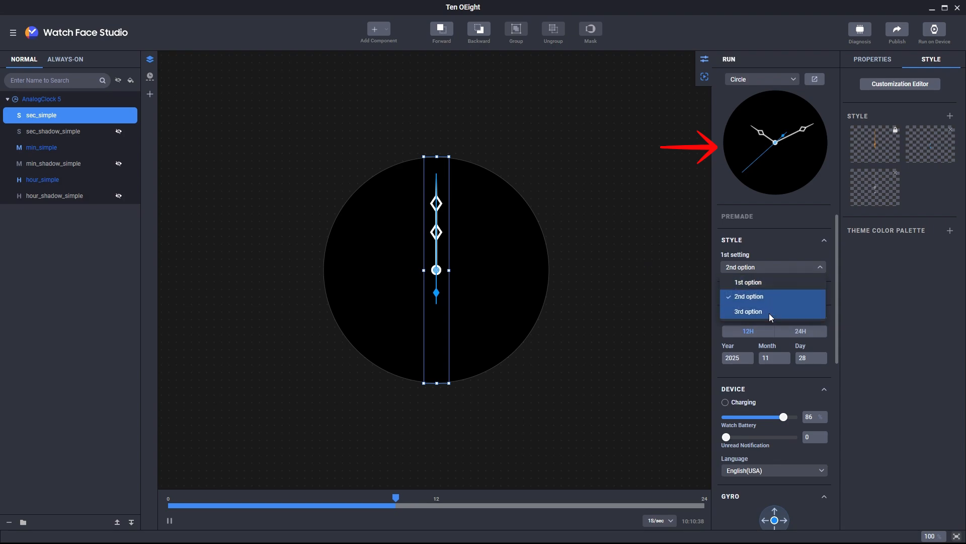
{"action": "left_click", "coordinate": [765, 312]}
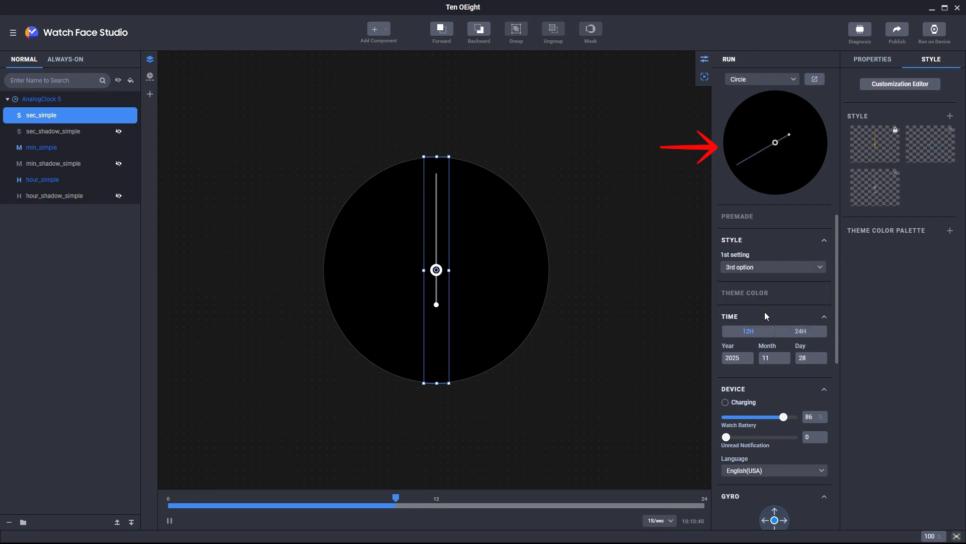
{"action": "left_click", "coordinate": [760, 267]}
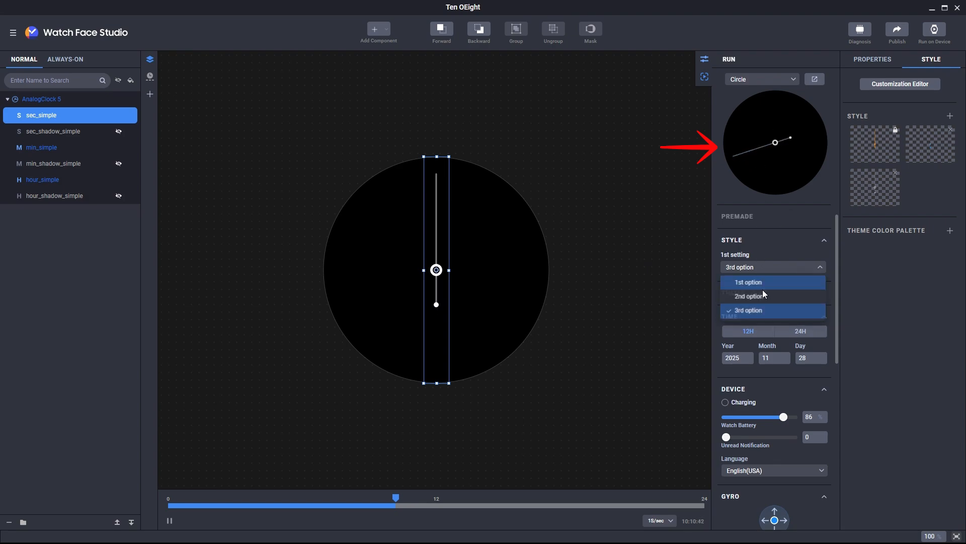
{"action": "left_click", "coordinate": [762, 295]}
{"action": "left_click", "coordinate": [762, 267]}
{"action": "left_click", "coordinate": [763, 280]}
{"action": "left_click", "coordinate": [766, 266]}
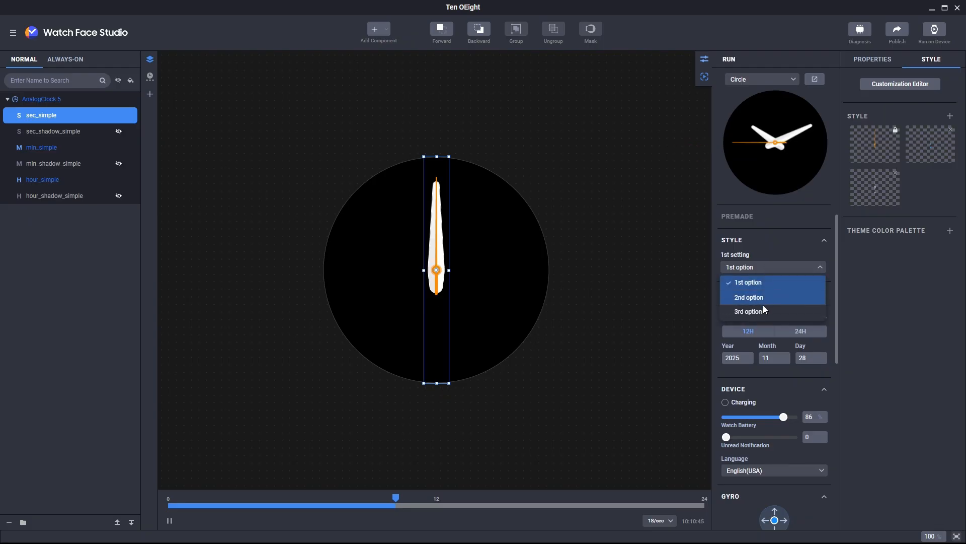
{"action": "left_click", "coordinate": [761, 309]}
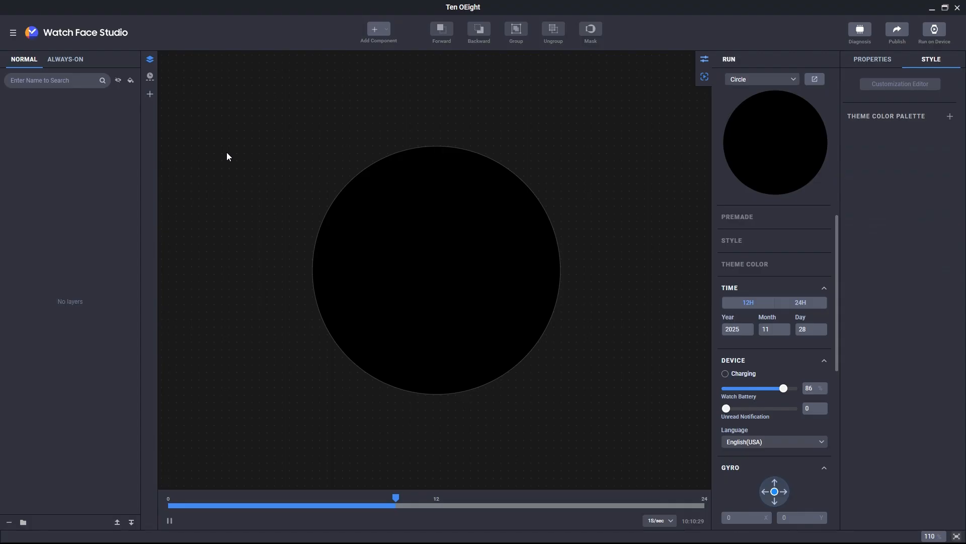
- Add a radial indicator to the empty watch face using hour_decorative.png from the sample watch hand folder
{"action": "left_click", "coordinate": [386, 29]}
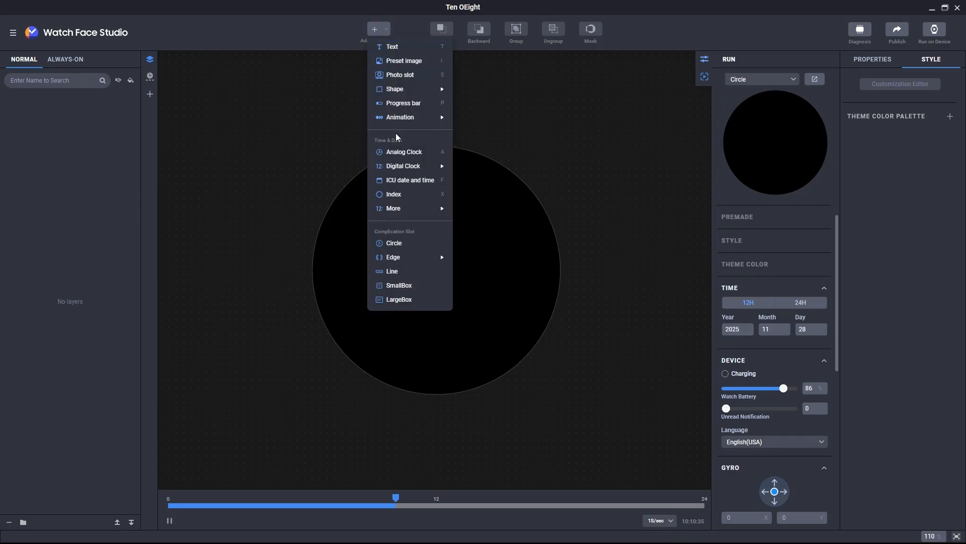
{"action": "mouse_move", "coordinate": [411, 217]}
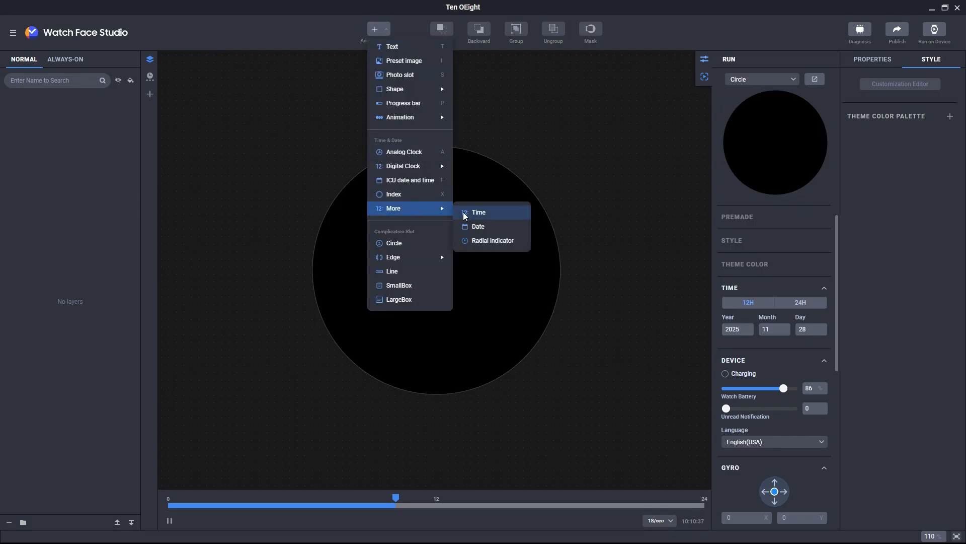
{"action": "left_click", "coordinate": [485, 244]}
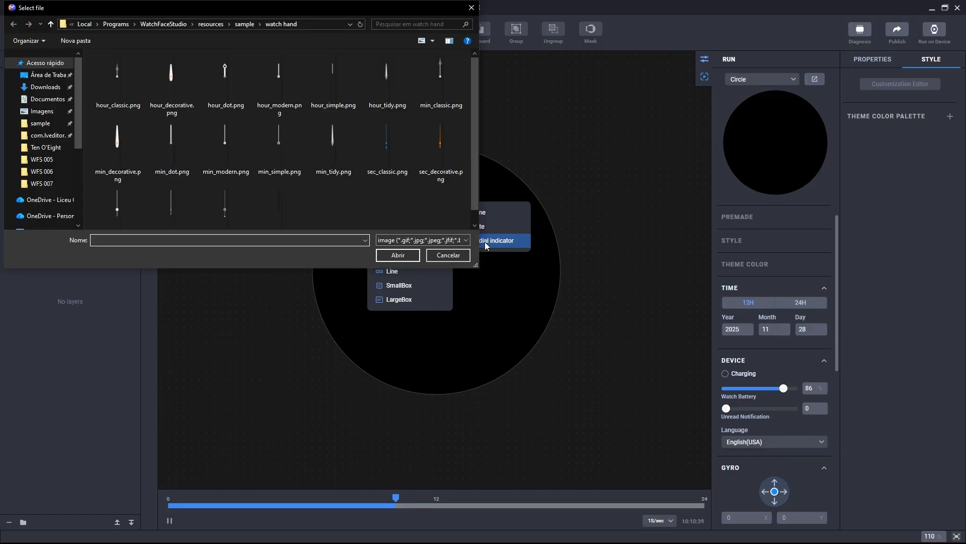
{"action": "left_click", "coordinate": [169, 92]}
{"action": "left_click", "coordinate": [397, 255]}
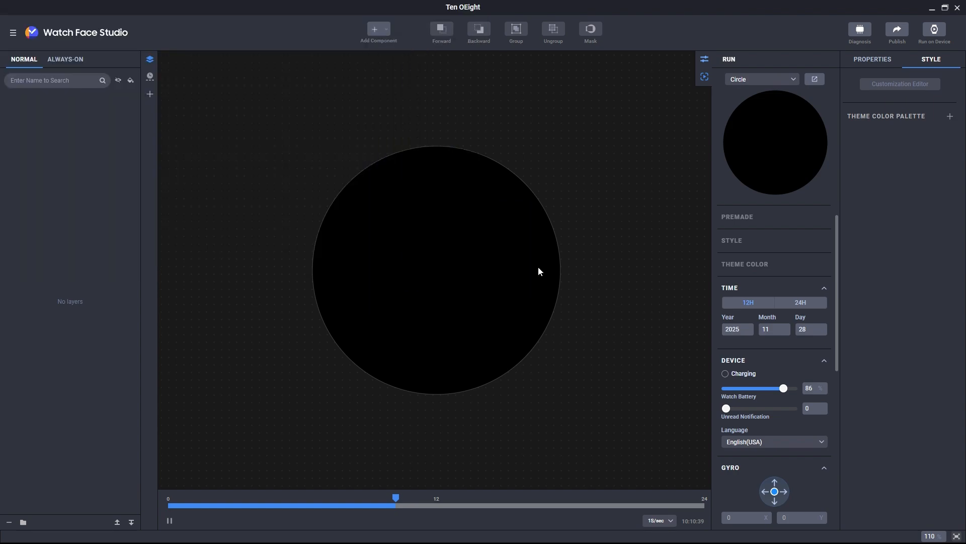
- Sync the hour_decorative radial indicator with Second in Minute
{"action": "scroll", "coordinate": [909, 272], "scroll_direction": "down", "scroll_amount": 5}
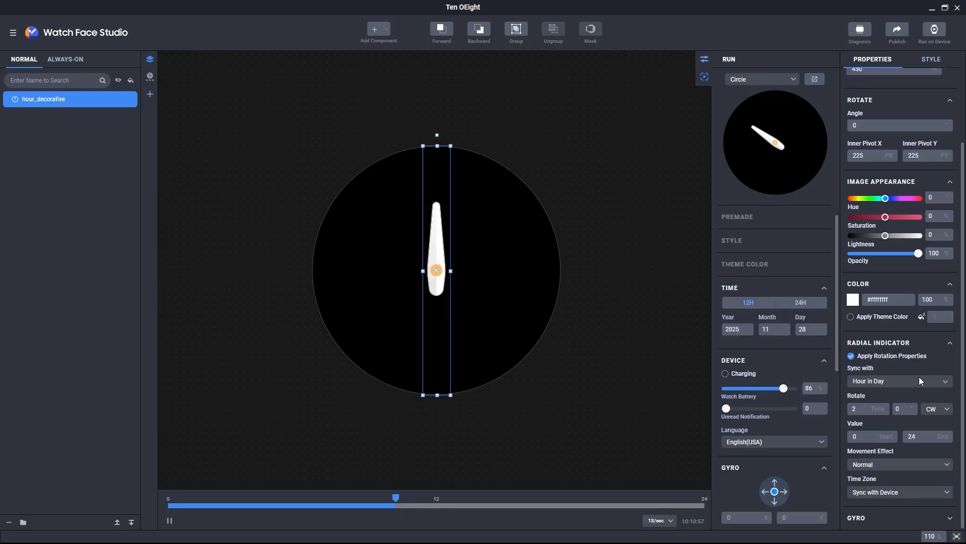
{"action": "left_click", "coordinate": [905, 382]}
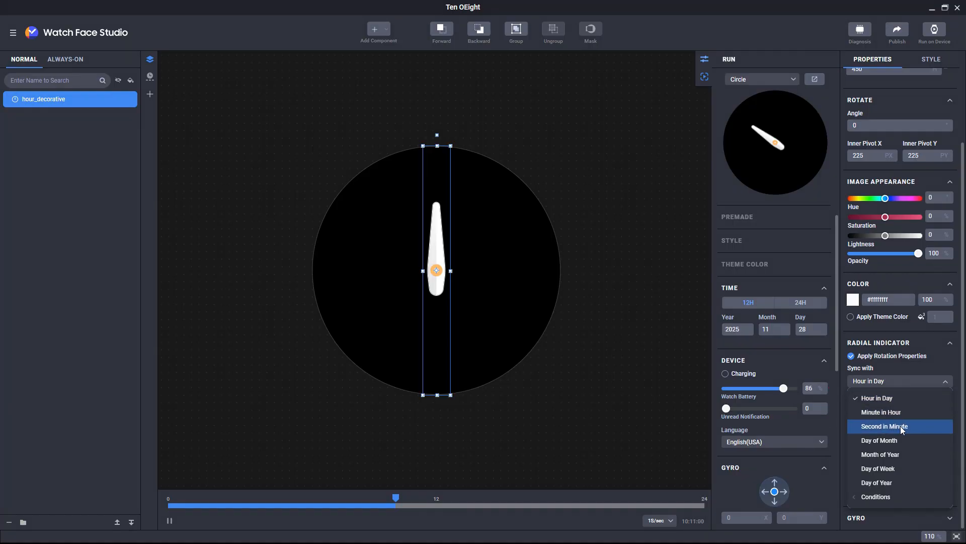
{"action": "left_click", "coordinate": [919, 426]}
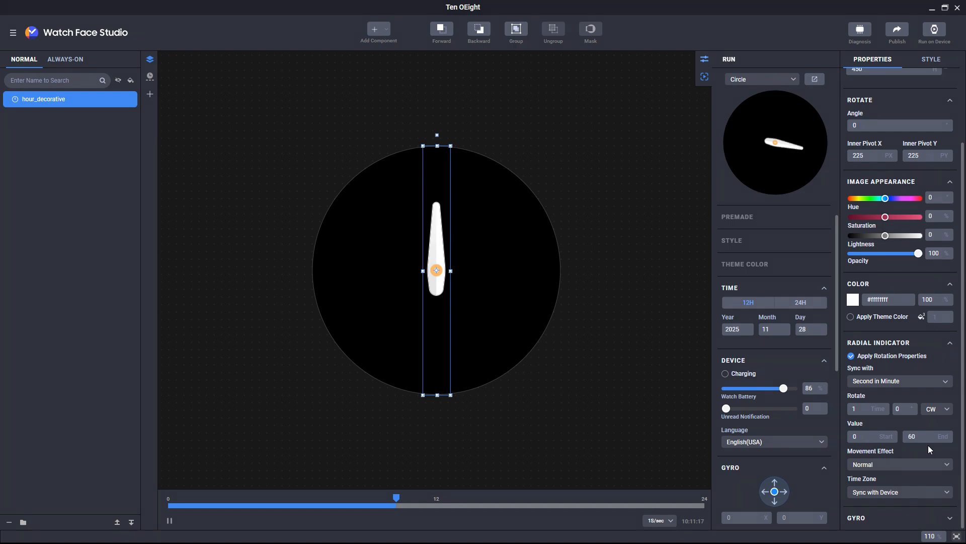
- Set the start of the radial indicator's value range to 30
{"action": "left_click", "coordinate": [865, 439]}
{"action": "type", "text": "30"}
{"action": "key", "text": "Return"}
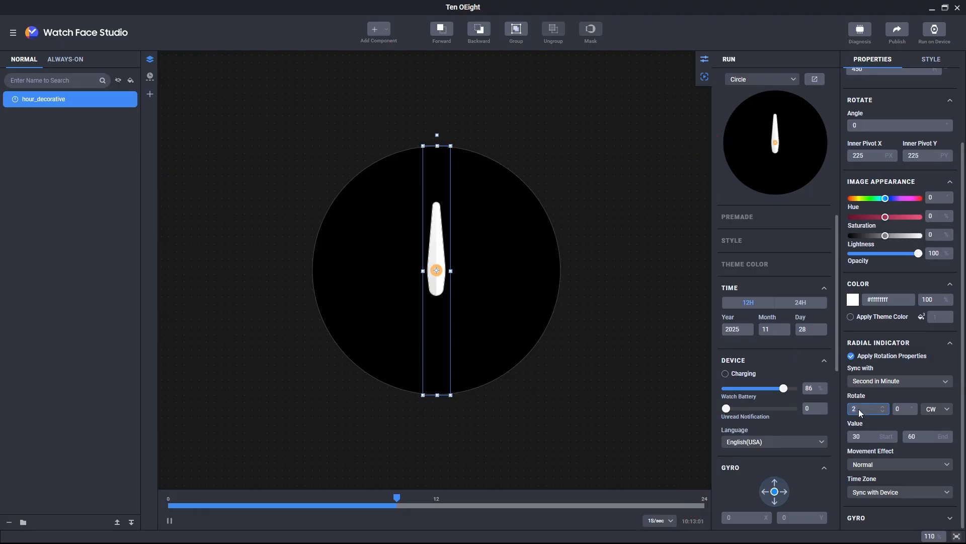
- Set the radial indicator's rotation angle to 0 and its rotation direction to CCW
{"action": "left_click", "coordinate": [901, 412]}
{"action": "type", "text": "0"}
{"action": "key", "text": "Return"}
{"action": "left_click", "coordinate": [946, 410]}
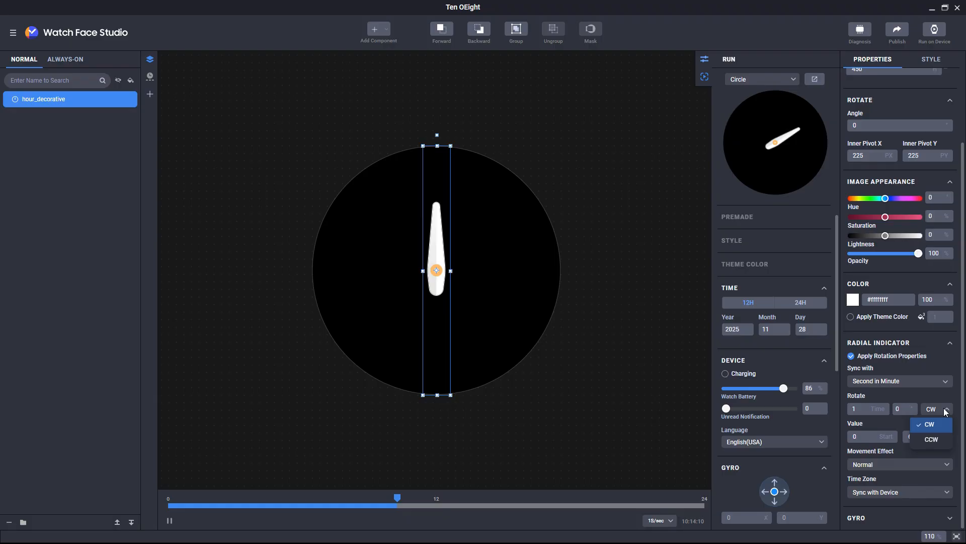
{"action": "left_click", "coordinate": [931, 438]}
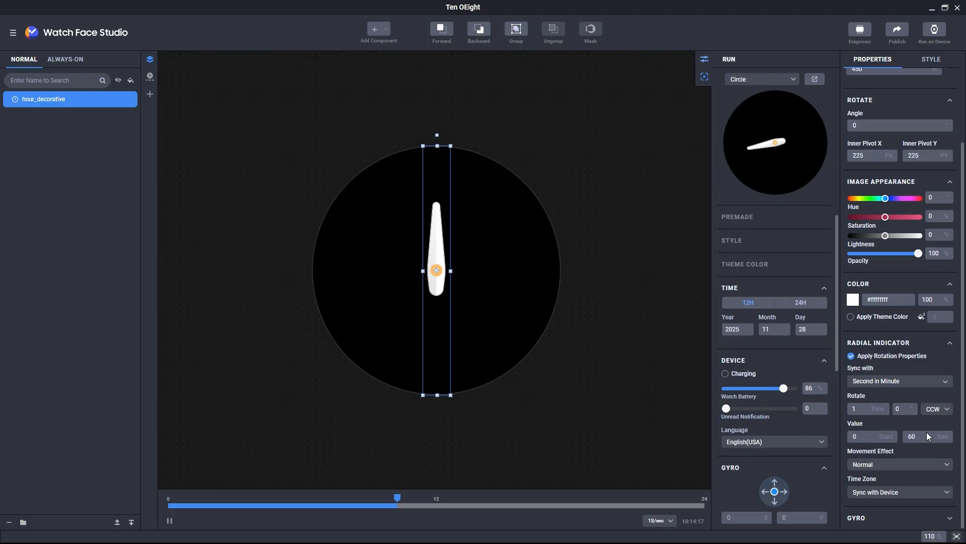
- Set the radial indicator's movement effect to Sweep
{"action": "left_click", "coordinate": [913, 466]}
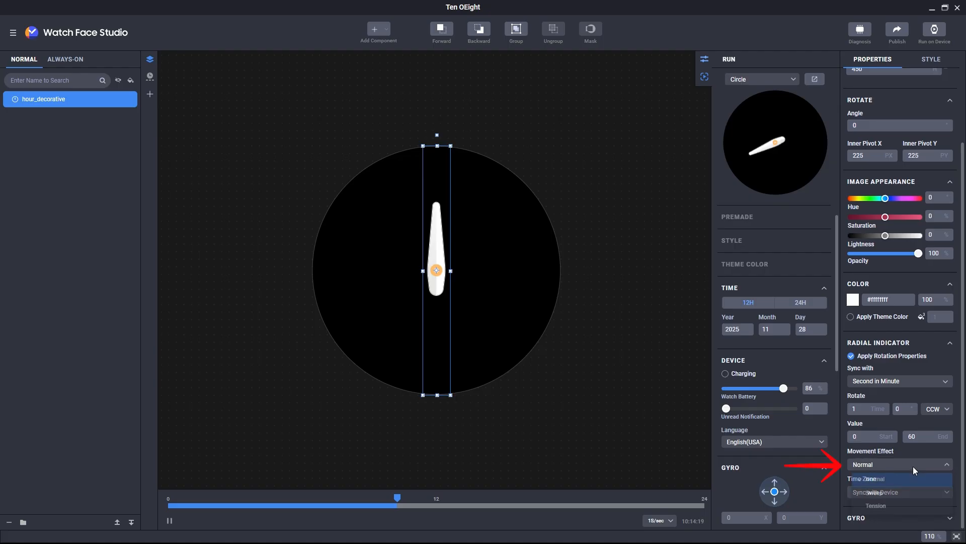
{"action": "left_click", "coordinate": [899, 493]}
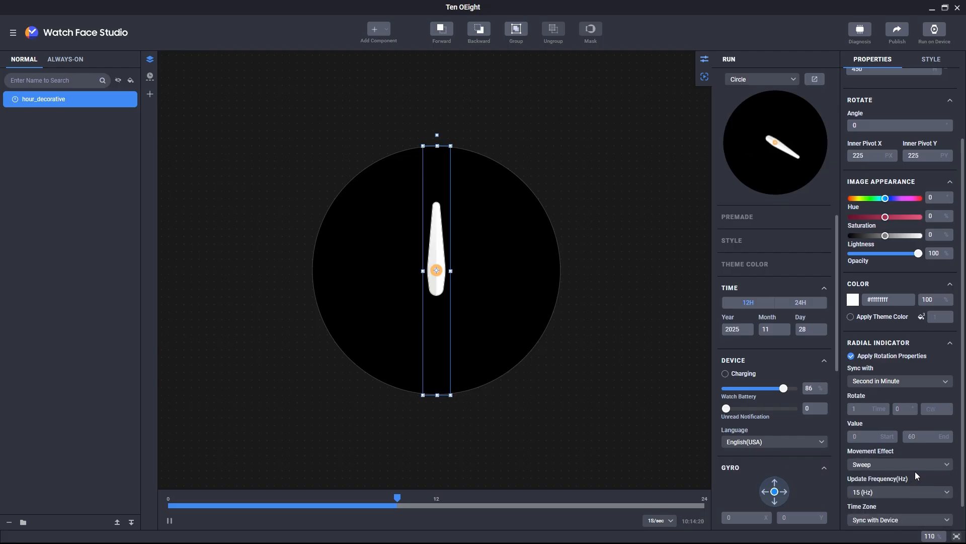
{"action": "scroll", "coordinate": [915, 471], "scroll_direction": "down", "scroll_amount": 1}
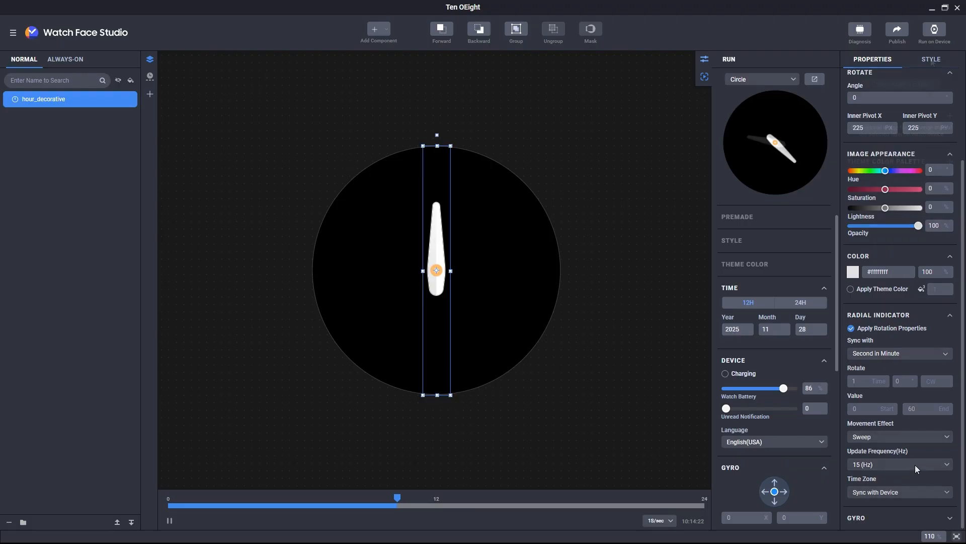
- Add the orange sec_decorative.png hand as a second style of the hour_decorative indicator
{"action": "left_click", "coordinate": [931, 60]}
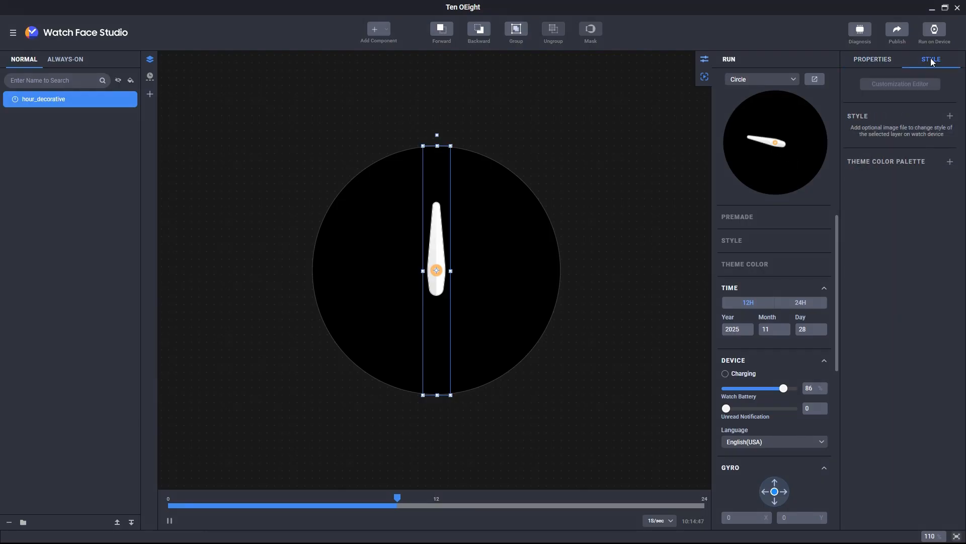
{"action": "left_click", "coordinate": [950, 116]}
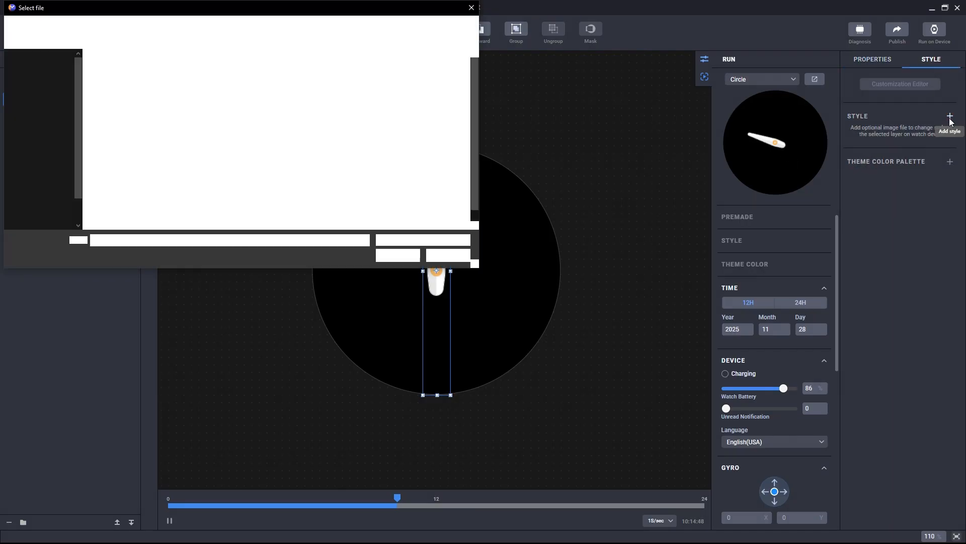
{"action": "left_click", "coordinate": [396, 255]}
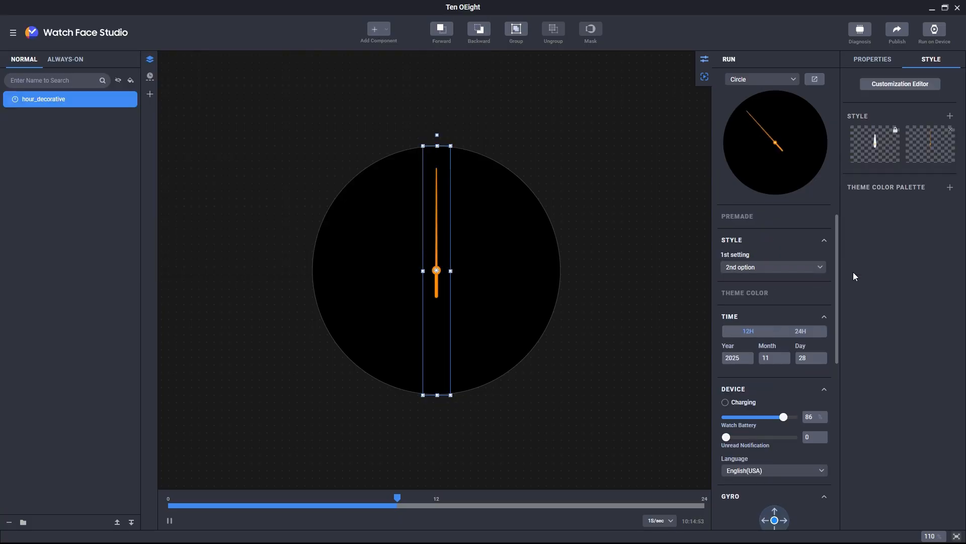
- Add another radial indicator from min_decorative.png and sync it with Minute in Hour
{"action": "left_click", "coordinate": [378, 31]}
{"action": "mouse_move", "coordinate": [433, 205]}
{"action": "left_click", "coordinate": [498, 240]}
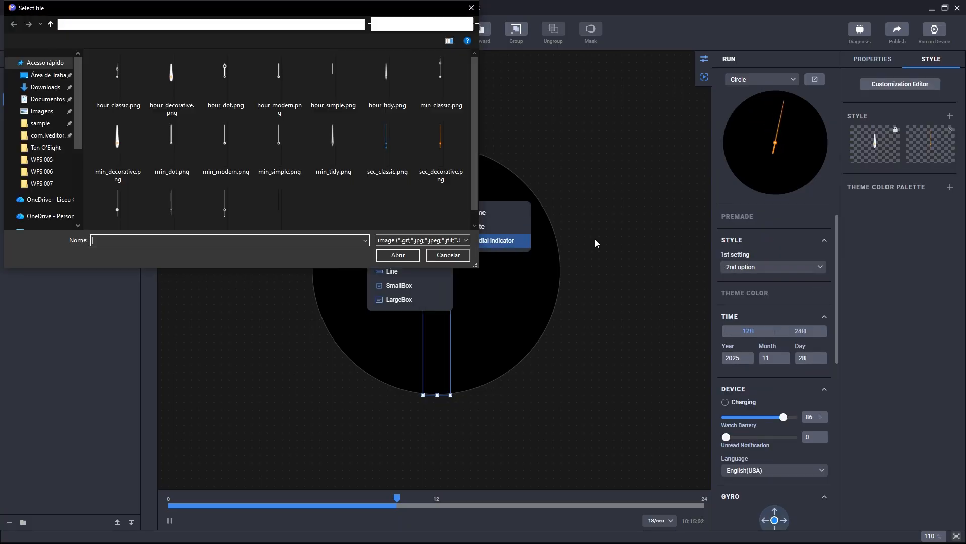
{"action": "double_click", "coordinate": [117, 138]}
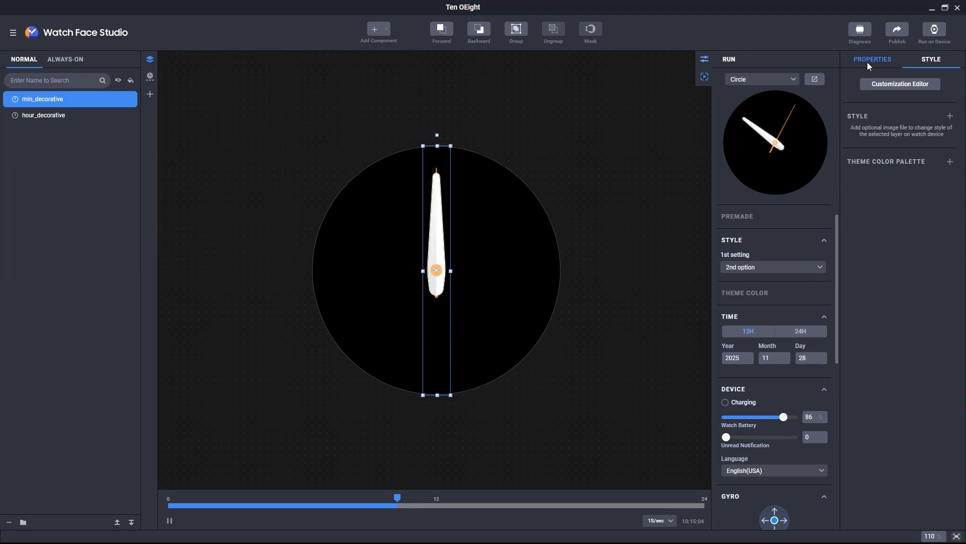
{"action": "left_click", "coordinate": [873, 59]}
{"action": "scroll", "coordinate": [892, 379], "scroll_direction": "down", "scroll_amount": 5}
- Add sec_classic.png as a second style of the min_decorative indicator
{"action": "left_click", "coordinate": [927, 60]}
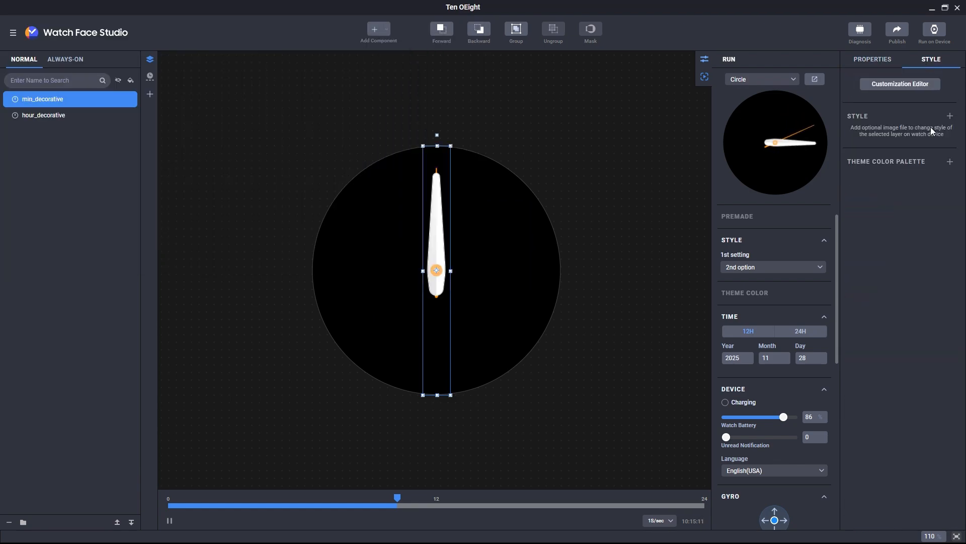
{"action": "left_click", "coordinate": [951, 115]}
{"action": "double_click", "coordinate": [385, 144]}
- Preview the 1st and 2nd options of both style settings, leaving the first on 2nd option and the second on 1st option
{"action": "left_click", "coordinate": [750, 267]}
{"action": "left_click", "coordinate": [753, 279]}
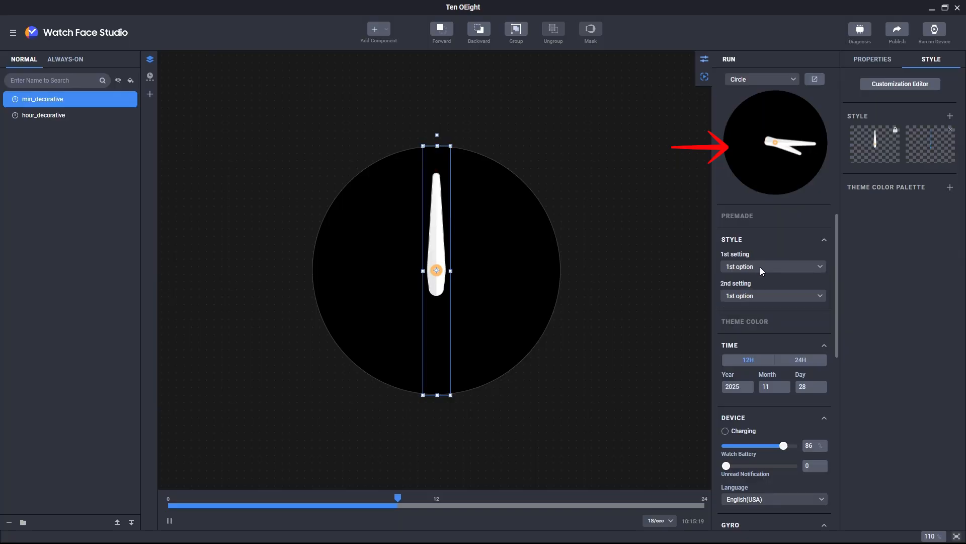
{"action": "left_click", "coordinate": [760, 267]}
{"action": "left_click", "coordinate": [756, 297]}
{"action": "left_click", "coordinate": [759, 295]}
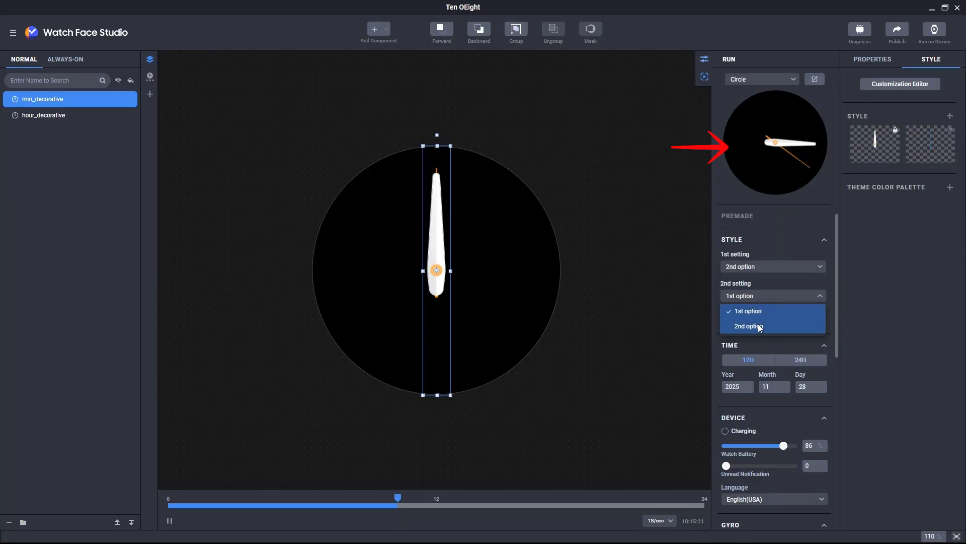
{"action": "left_click", "coordinate": [759, 325]}
{"action": "left_click", "coordinate": [766, 298]}
{"action": "left_click", "coordinate": [769, 310]}
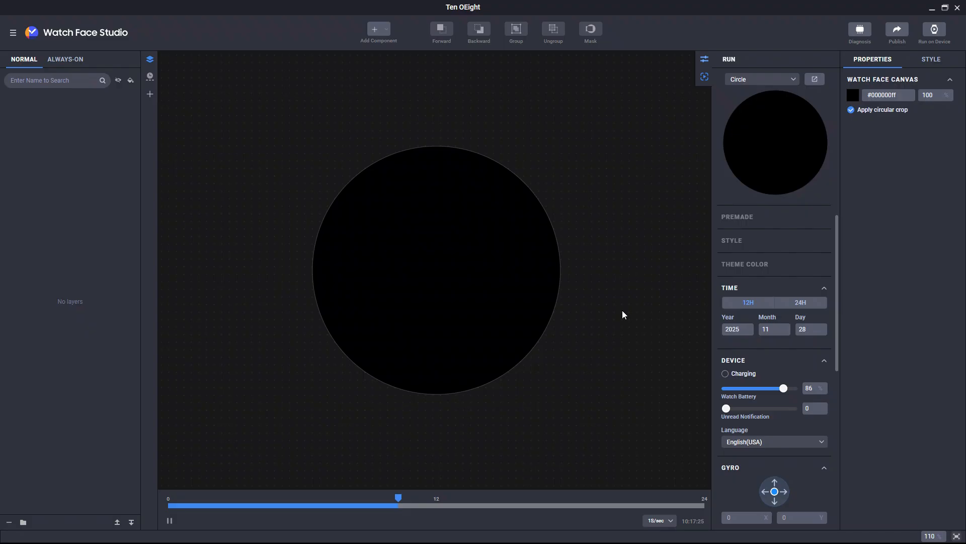
- Add an index to the empty watch face using index_stick_round_small.png from the sample index folder
{"action": "left_click", "coordinate": [378, 30]}
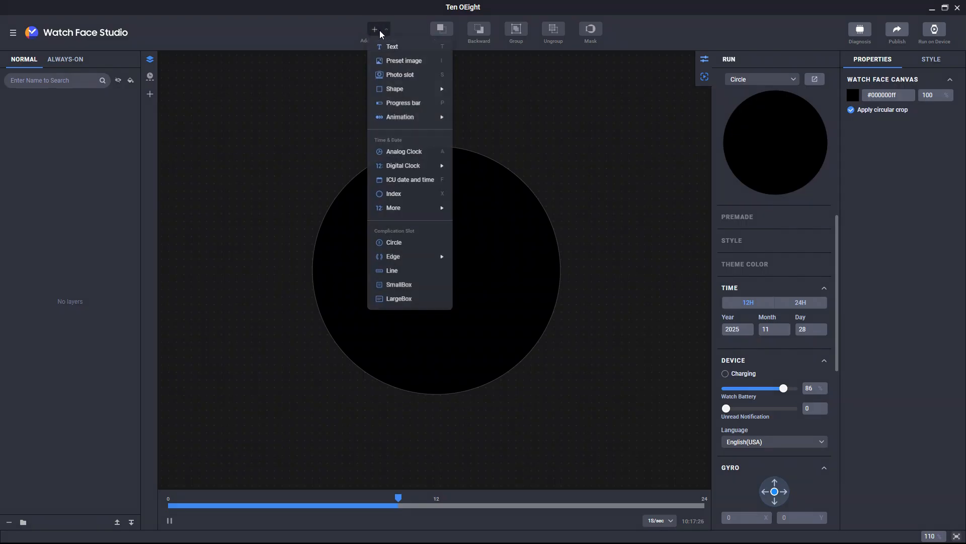
{"action": "left_click", "coordinate": [406, 191]}
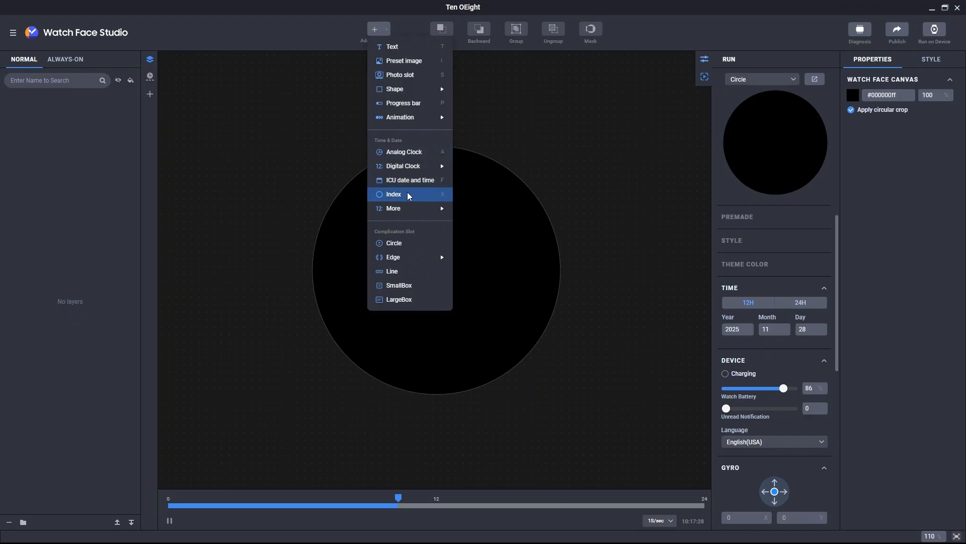
{"action": "left_click", "coordinate": [187, 169]}
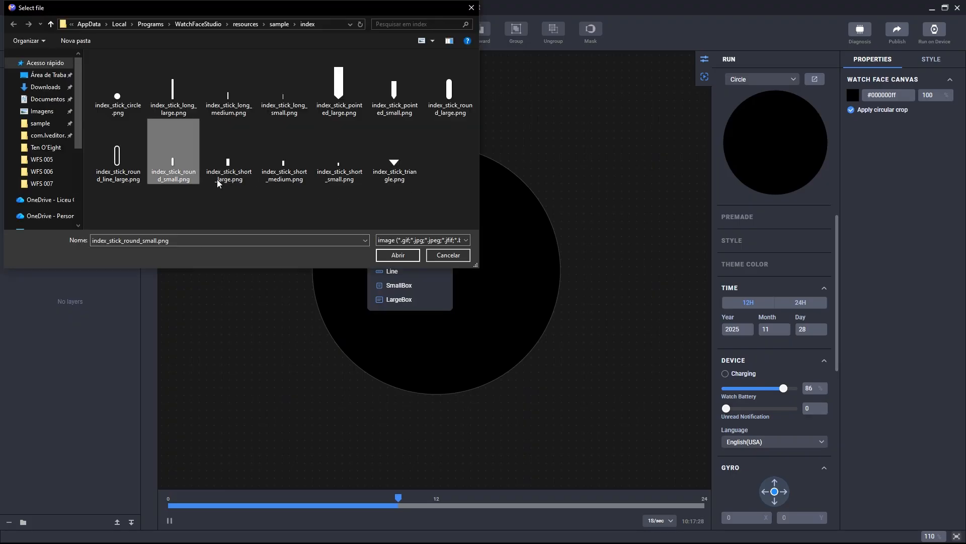
{"action": "left_click", "coordinate": [385, 252]}
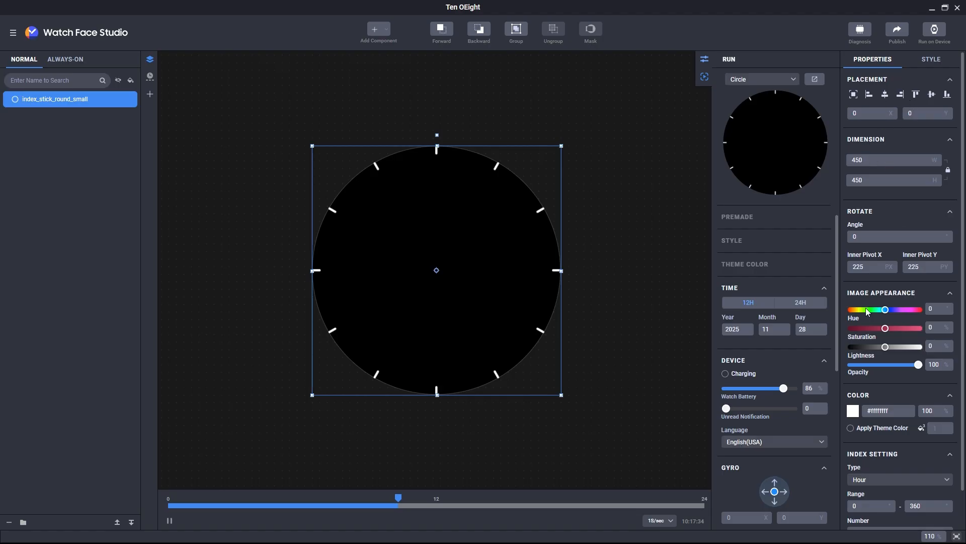
- Try the Minute / Second index type and settle on the Custom type with 100 marks
{"action": "scroll", "coordinate": [906, 353], "scroll_direction": "down", "scroll_amount": 1}
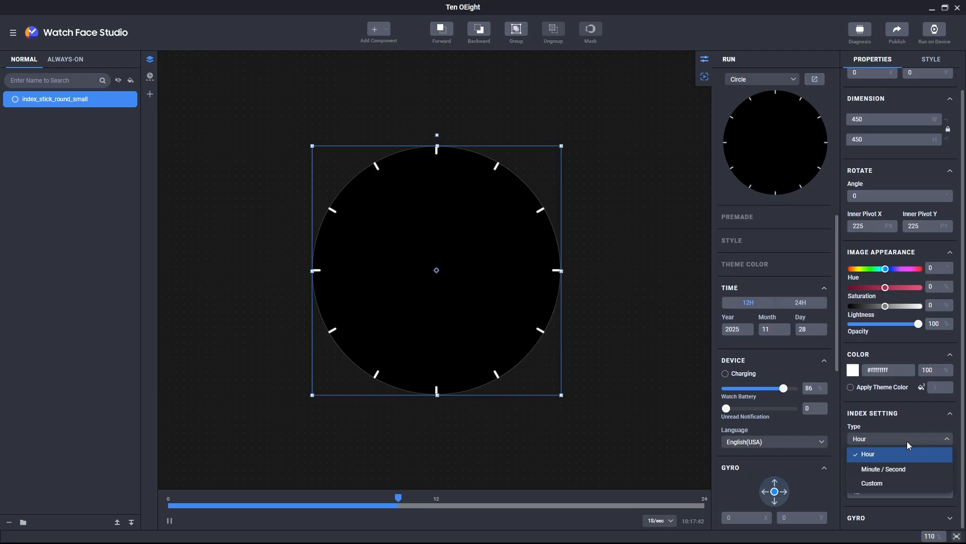
{"action": "left_click", "coordinate": [887, 469]}
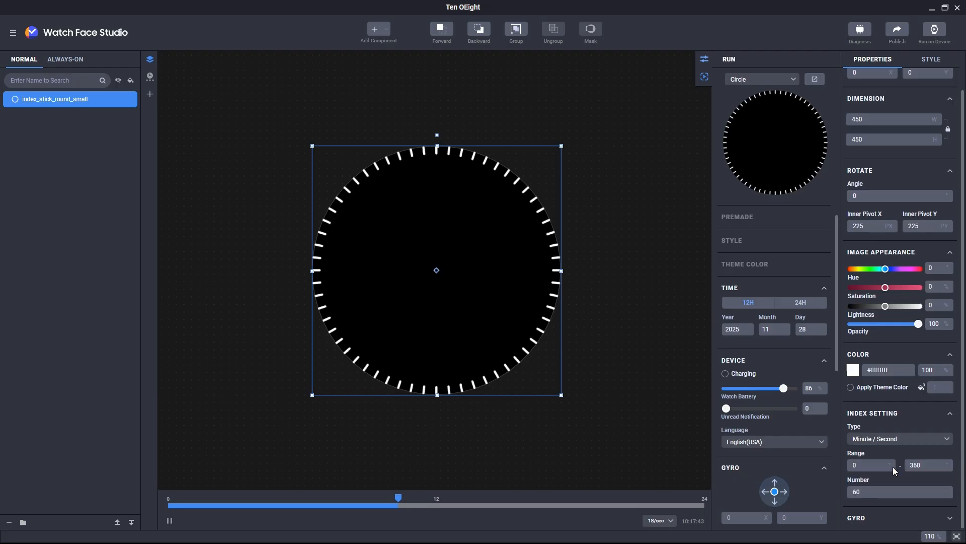
{"action": "left_click", "coordinate": [901, 442]}
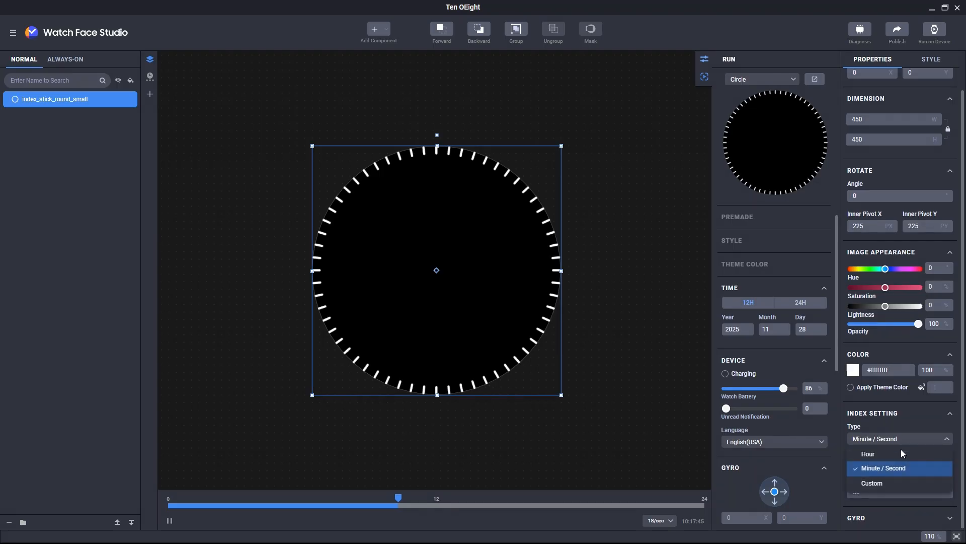
{"action": "left_click", "coordinate": [892, 479]}
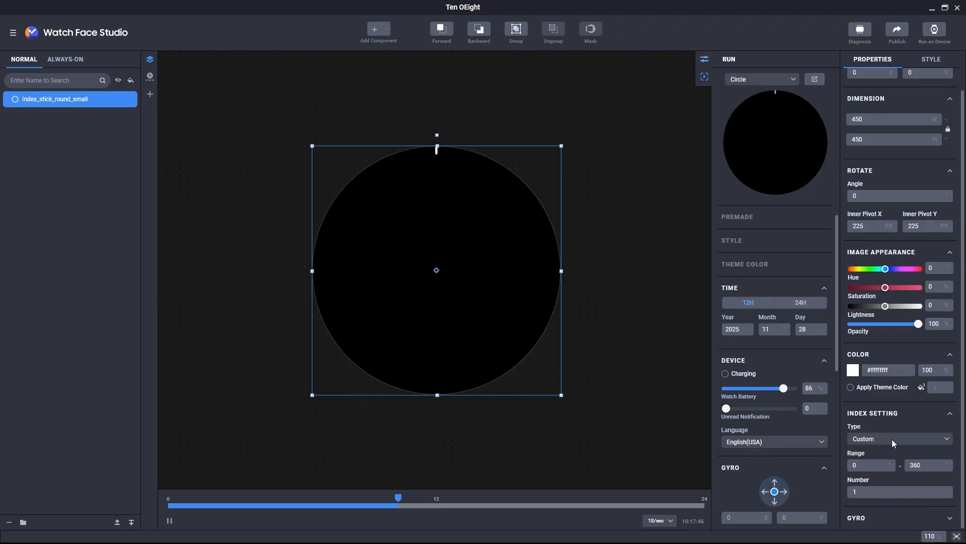
{"action": "left_click", "coordinate": [887, 493]}
{"action": "type", "text": "100"}
{"action": "key", "text": "Return"}
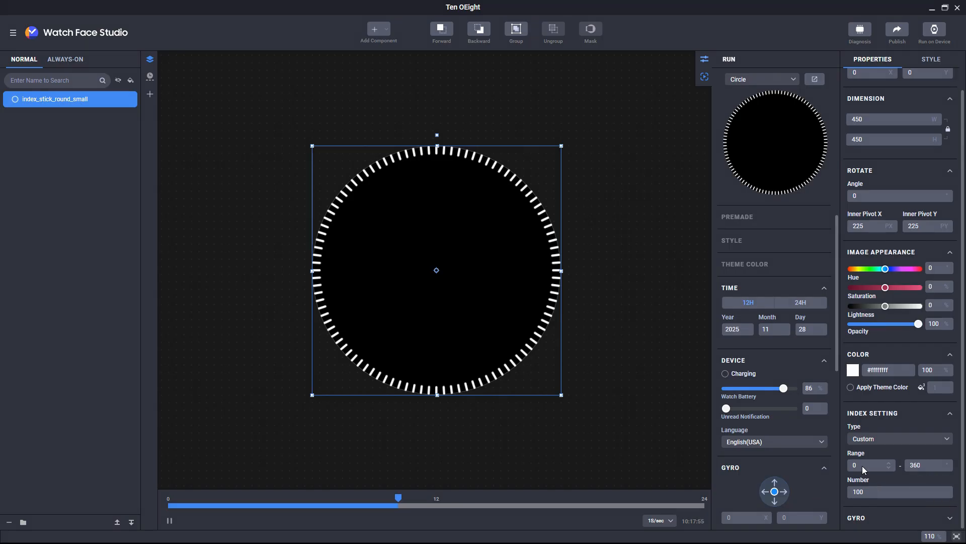
- Start the index range at 90 degrees, try an end of 180, and extend the end to 270
{"action": "key", "text": "Return"}
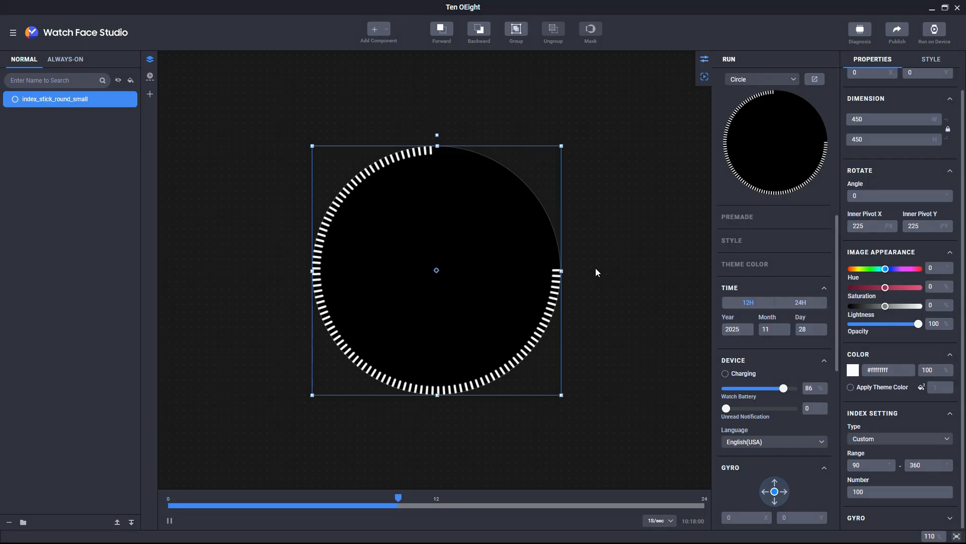
{"action": "left_click", "coordinate": [914, 468]}
{"action": "type", "text": "180"}
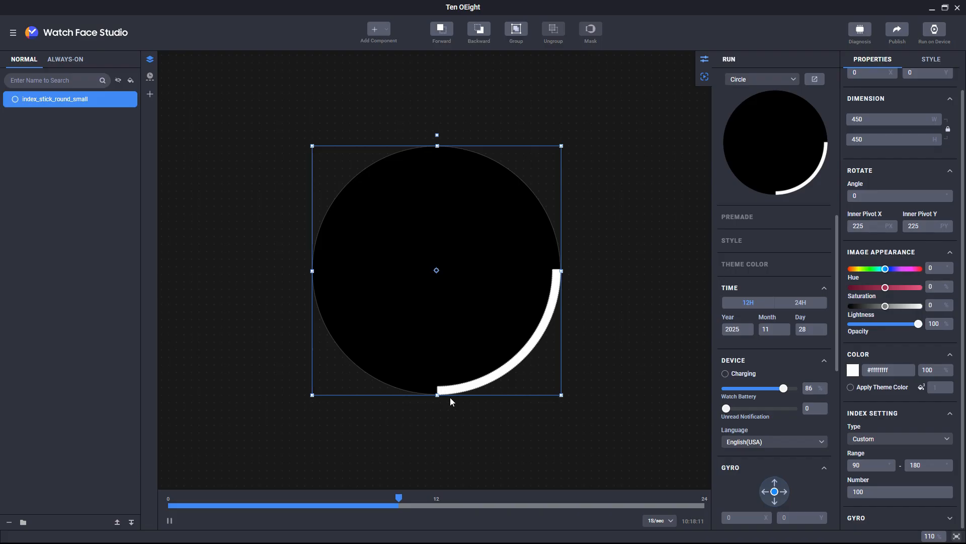
{"action": "left_click", "coordinate": [917, 464]}
{"action": "key", "text": "Return"}
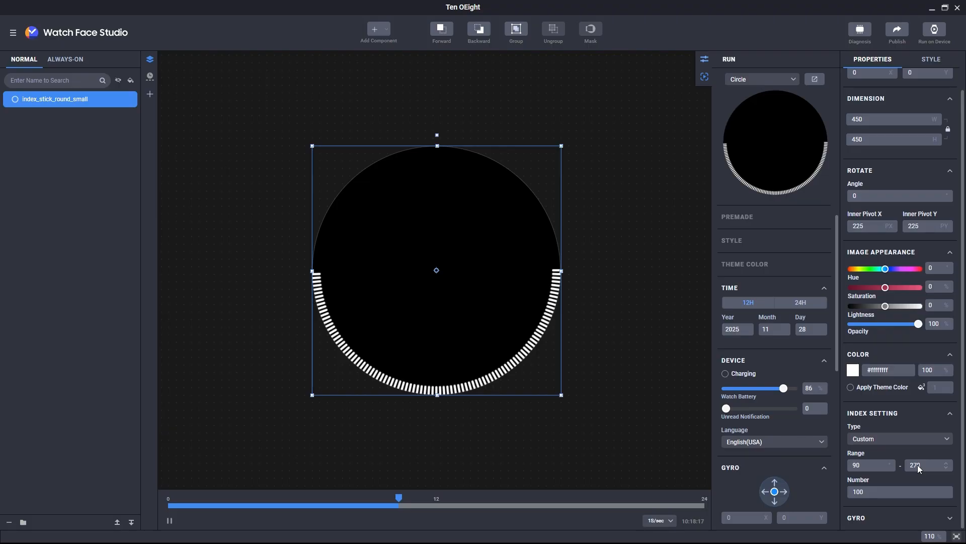
- Set the number of index marks to 20 and shrink the index to about 262 × 262
{"action": "left_click", "coordinate": [883, 492]}
{"action": "type", "text": "20"}
{"action": "key", "text": "Return"}
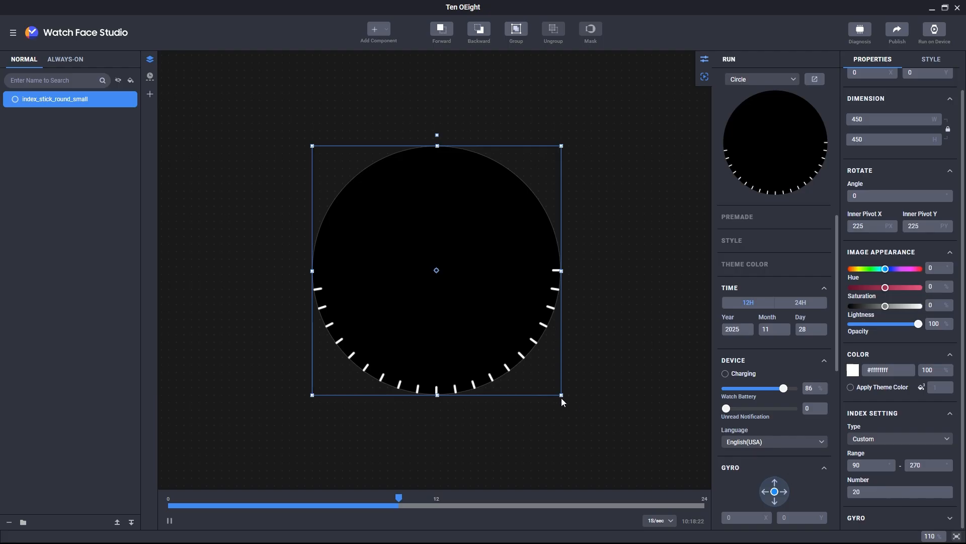
{"action": "left_click_drag", "start_coordinate": [561, 395], "coordinate": [476, 330]}
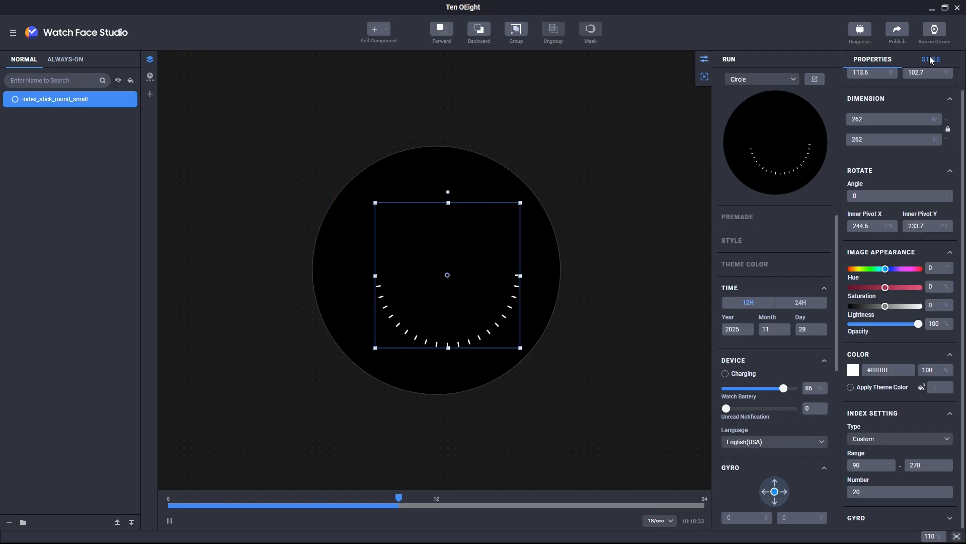
- Add index_stick_triangle.png and index_stick_pointed_large.png as optional styles of the index and preview the style options
{"action": "left_click", "coordinate": [931, 60]}
{"action": "left_click", "coordinate": [949, 115]}
{"action": "left_click", "coordinate": [410, 166]}
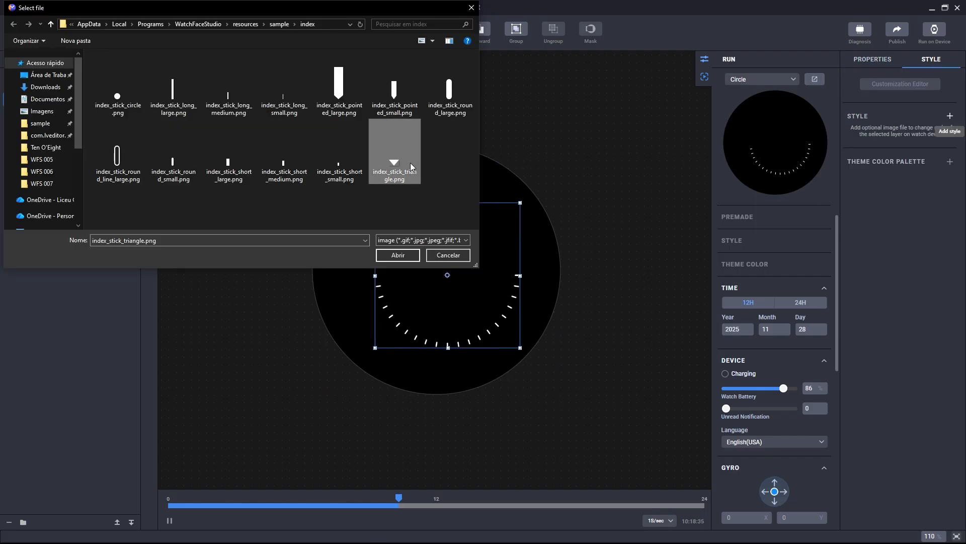
{"action": "left_click", "coordinate": [339, 90], "text": "ctrl"}
{"action": "left_click", "coordinate": [398, 255]}
{"action": "left_click", "coordinate": [749, 267]}
{"action": "left_click", "coordinate": [742, 296]}
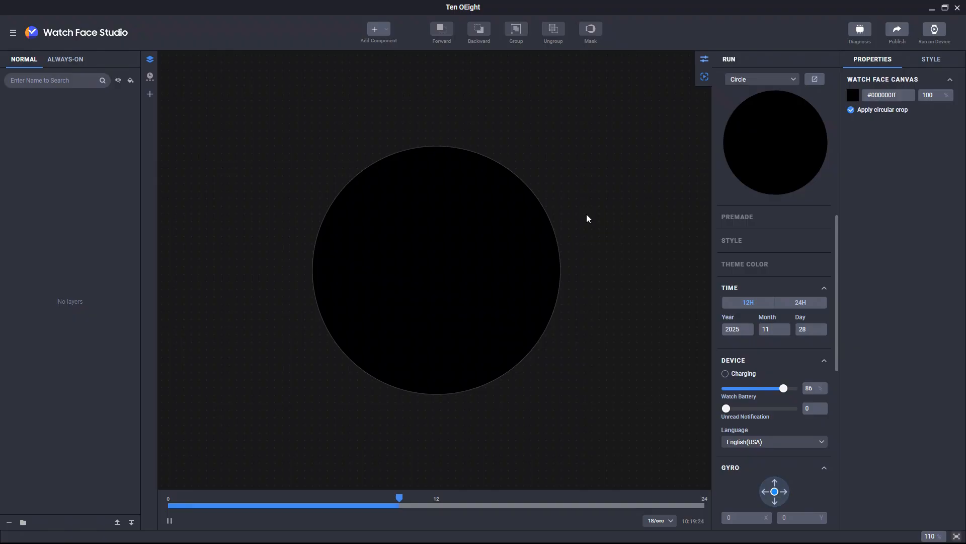
- Add an HH digital clock to the empty watch face and place it at about X 117.7, Y 78.6
{"action": "left_click", "coordinate": [377, 26]}
{"action": "mouse_move", "coordinate": [391, 171]}
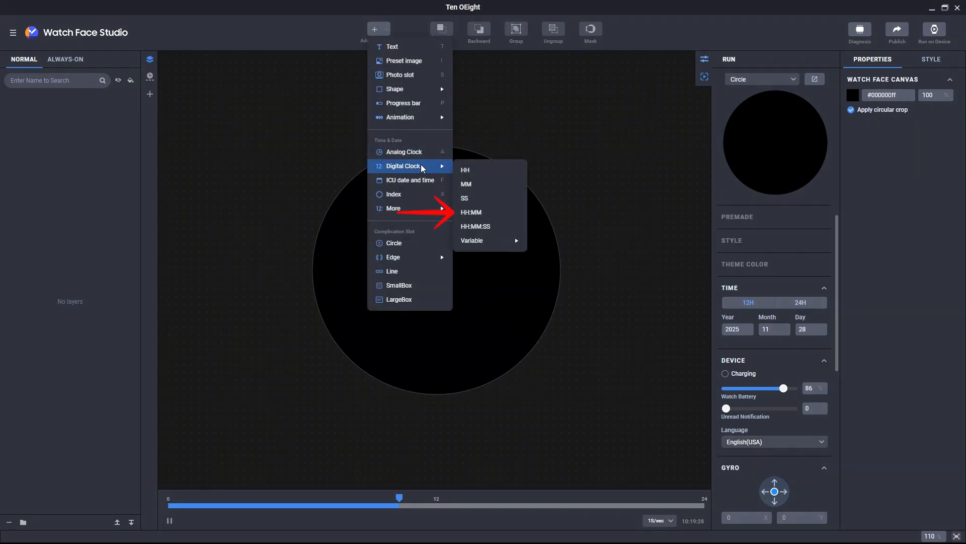
{"action": "left_click", "coordinate": [487, 170]}
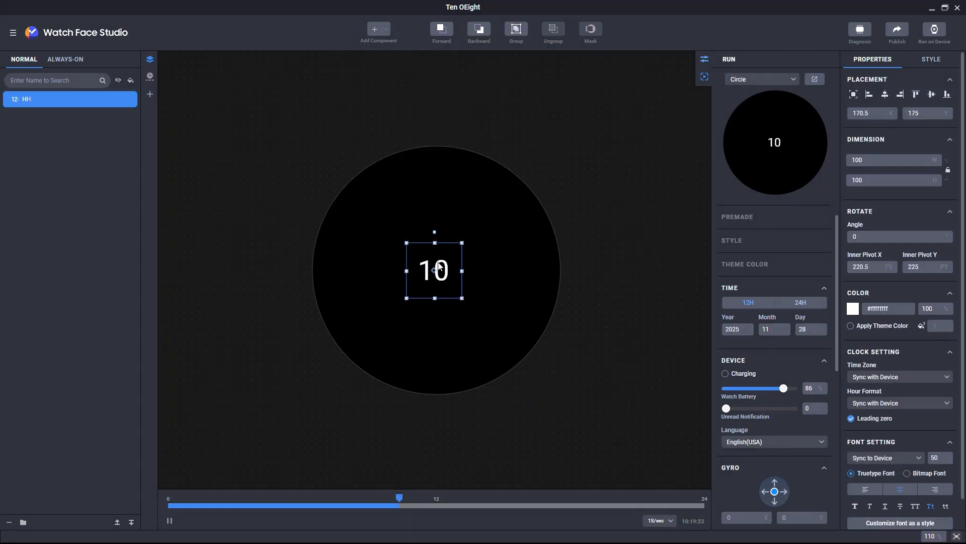
{"action": "left_click_drag", "start_coordinate": [445, 274], "coordinate": [420, 217]}
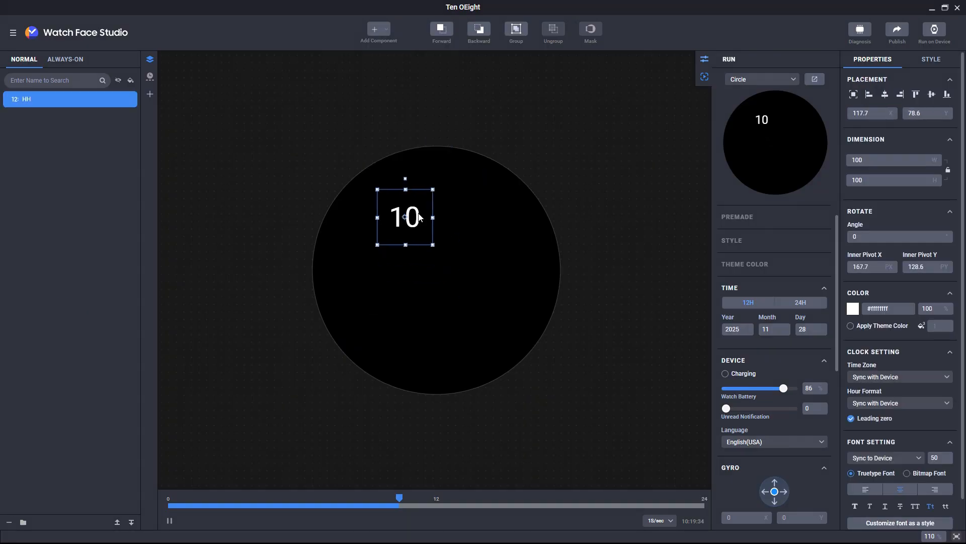
- Add an MM digital clock and place it beside the hours at about X 222.3, Y 87.7
{"action": "left_click", "coordinate": [378, 29]}
{"action": "mouse_move", "coordinate": [423, 166]}
{"action": "left_click", "coordinate": [473, 187]}
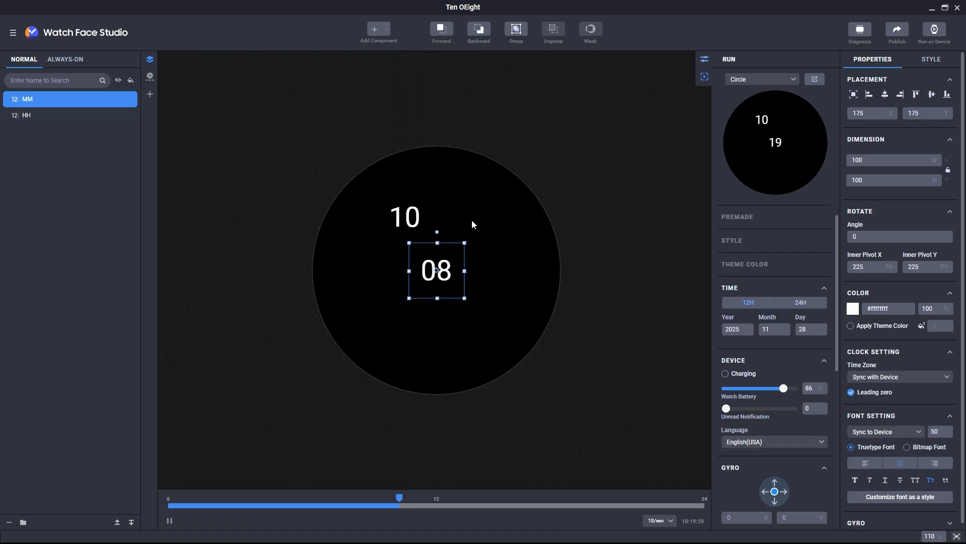
{"action": "left_click_drag", "start_coordinate": [445, 263], "coordinate": [472, 215]}
- Add an SS digital clock to the right of the centre and shift the minutes slightly up and right
{"action": "left_click", "coordinate": [379, 33]}
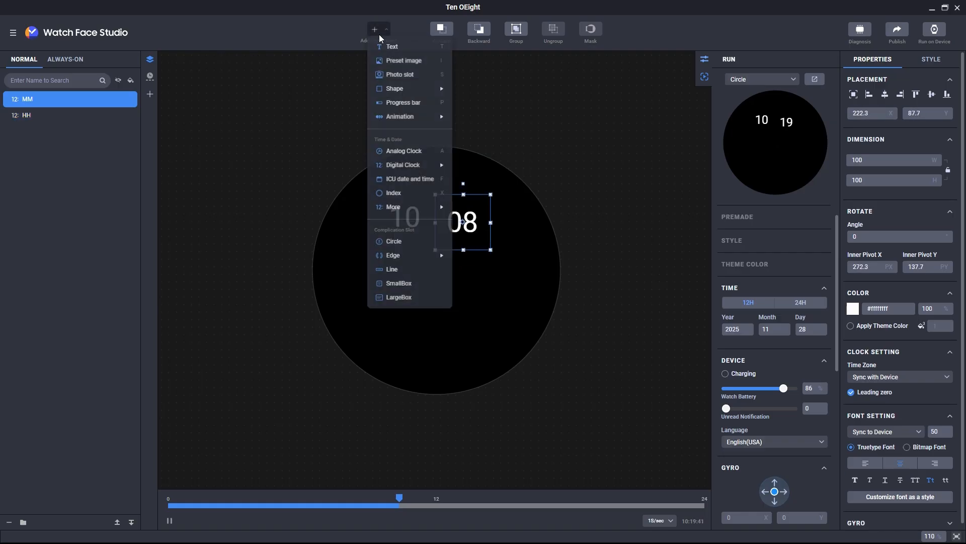
{"action": "mouse_move", "coordinate": [420, 166]}
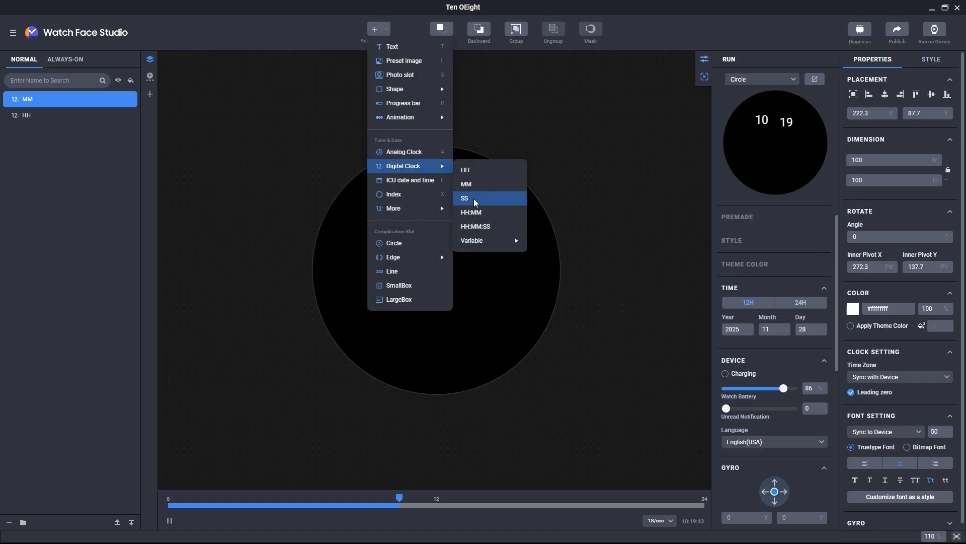
{"action": "left_click", "coordinate": [473, 199]}
{"action": "left_click_drag", "start_coordinate": [455, 275], "coordinate": [502, 275]}
{"action": "left_click_drag", "start_coordinate": [462, 221], "coordinate": [475, 204]}
- Delete the separate HH, MM and SS digital clocks from the watch face
{"action": "left_click", "coordinate": [406, 216]}
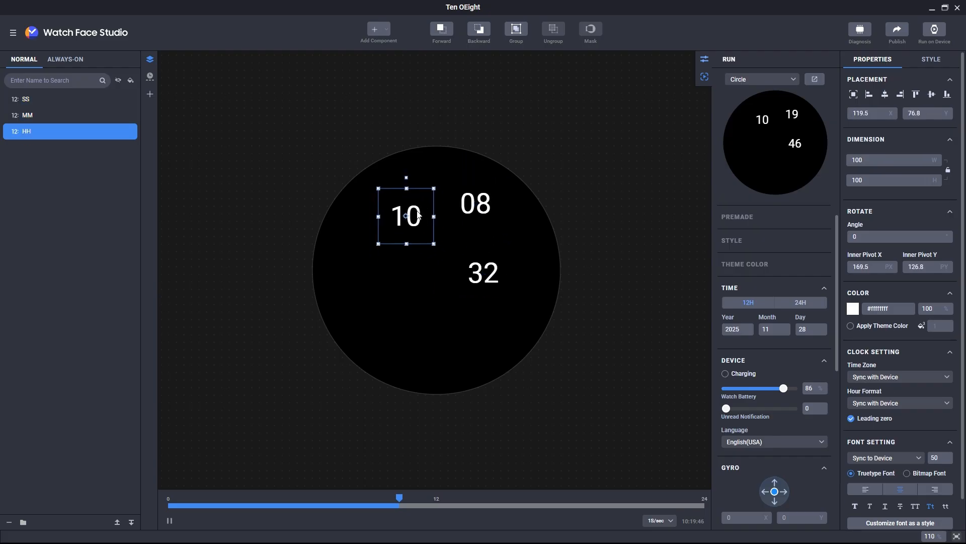
{"action": "key", "text": "ctrl+a"}
{"action": "key", "text": "Delete"}
- Add an HH:MM:SS digital clock and place it above the centre at about X 126.8, Y 68.6
{"action": "left_click", "coordinate": [379, 31]}
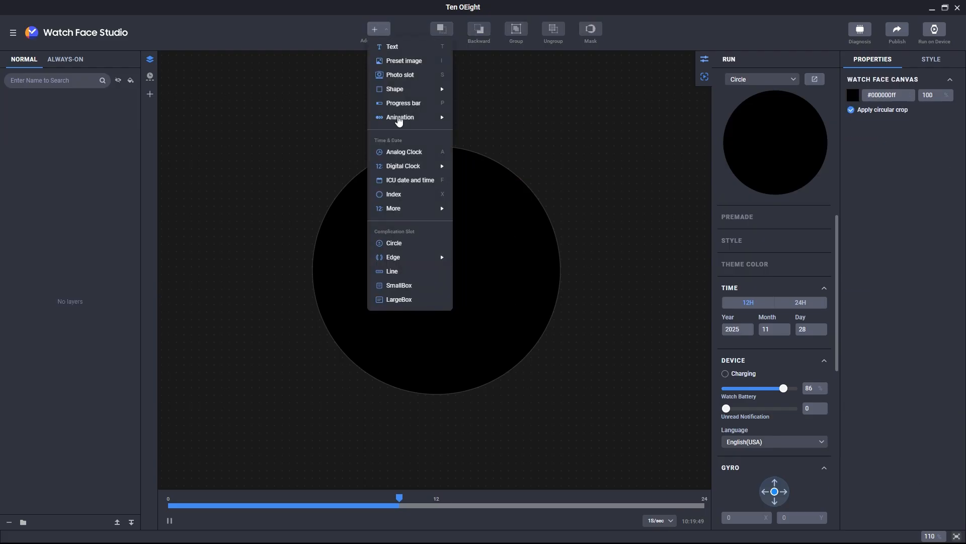
{"action": "mouse_move", "coordinate": [409, 170]}
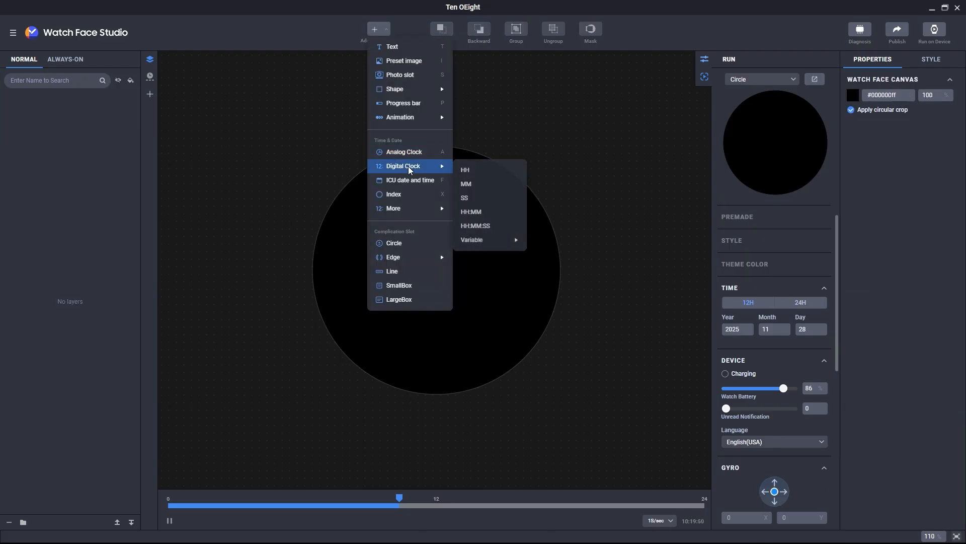
{"action": "left_click", "coordinate": [482, 225]}
{"action": "left_click_drag", "start_coordinate": [460, 272], "coordinate": [461, 214]}
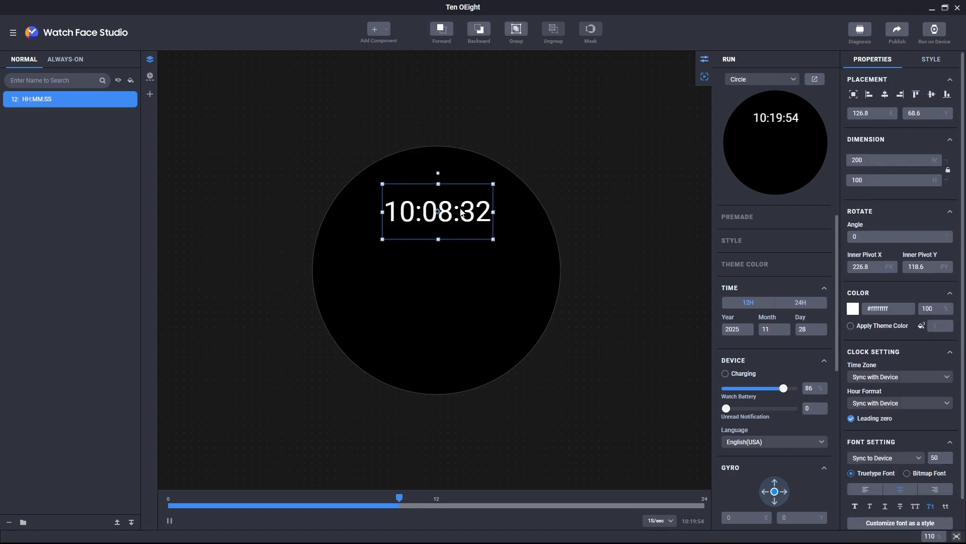
- Add a variable (H)(H) digital clock below the full time, at about X 161.4, Y 205.9
{"action": "left_click", "coordinate": [378, 29]}
{"action": "mouse_move", "coordinate": [428, 167]}
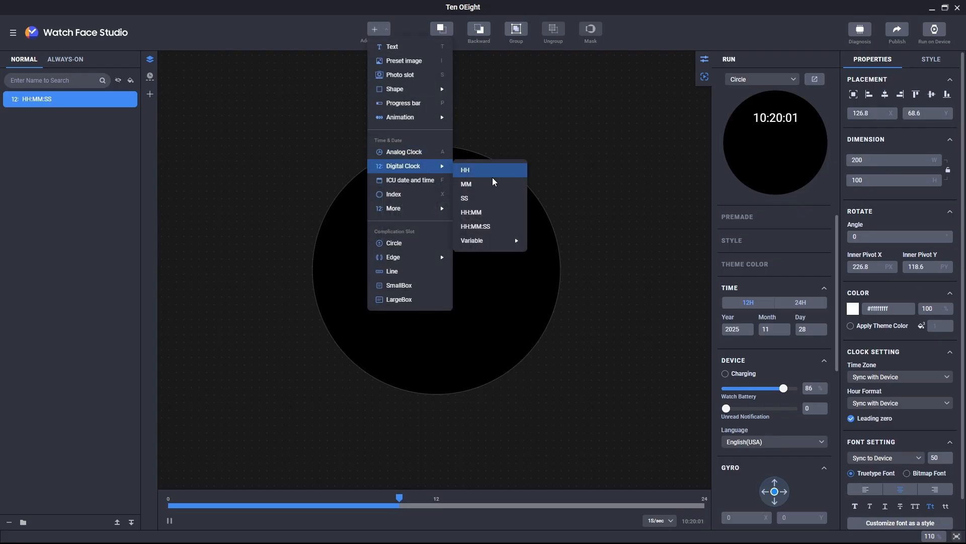
{"action": "mouse_move", "coordinate": [492, 243]}
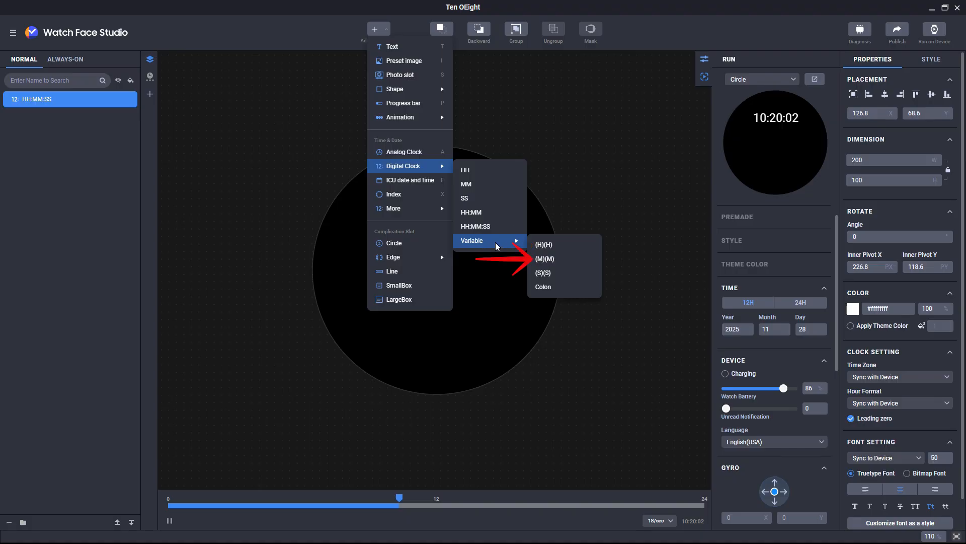
{"action": "left_click", "coordinate": [572, 249]}
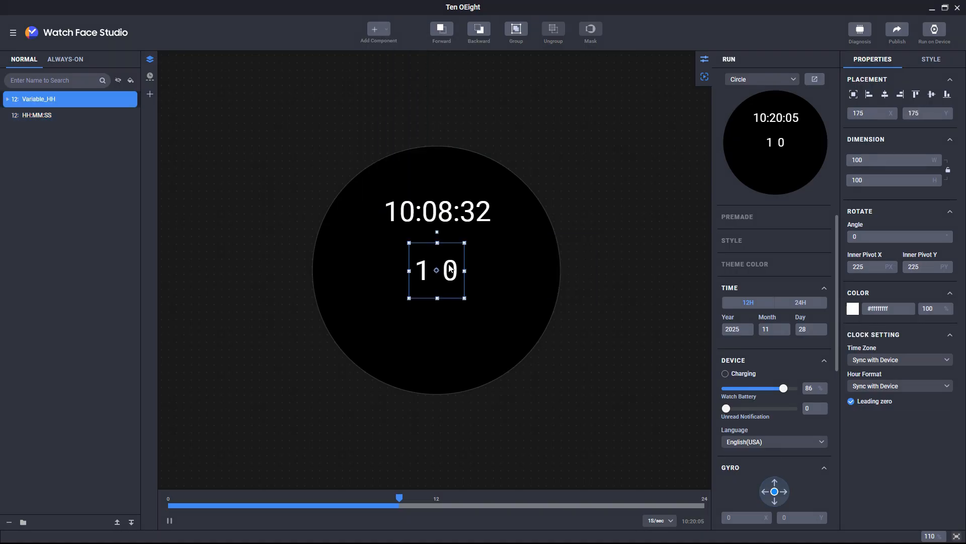
{"action": "left_click_drag", "start_coordinate": [445, 278], "coordinate": [443, 295]}
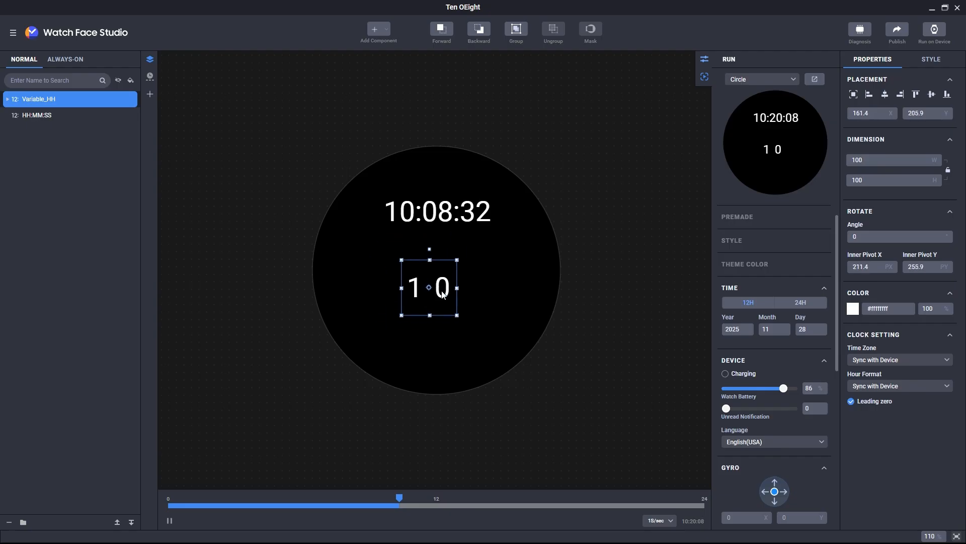
- Select the individual digits of Variable_HH and move the H digit down on its own to about X 215.9, Y 253.2
{"action": "left_click", "coordinate": [8, 99]}
{"action": "left_click", "coordinate": [39, 114]}
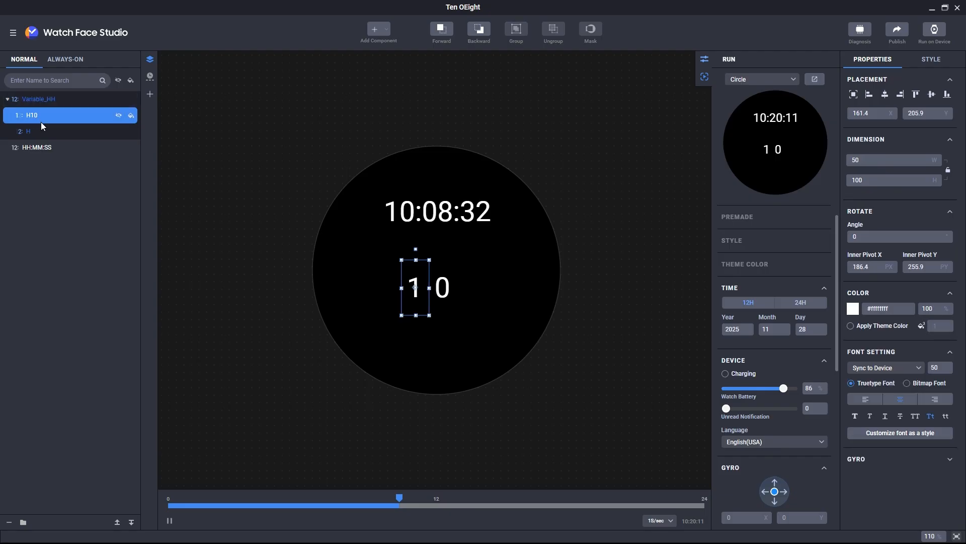
{"action": "left_click", "coordinate": [46, 118]}
{"action": "left_click", "coordinate": [452, 289]}
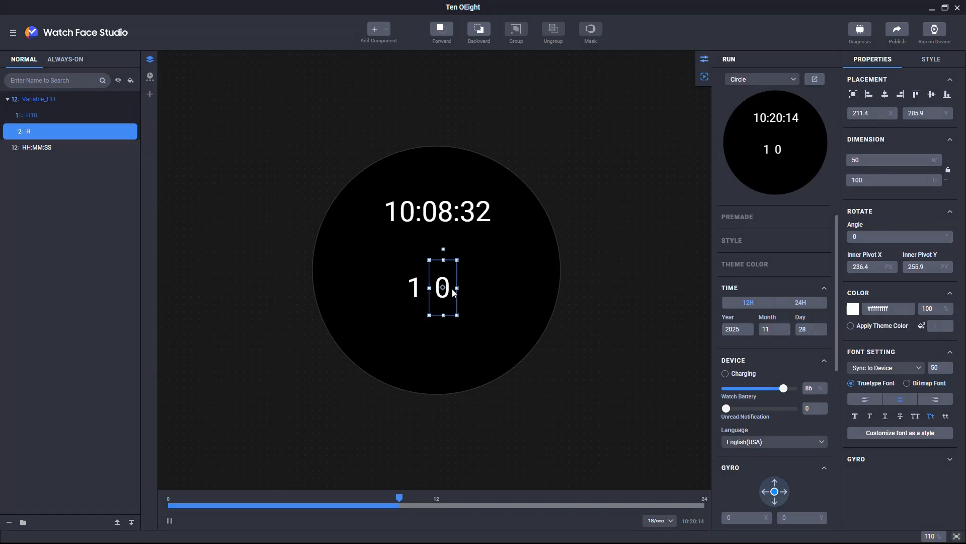
{"action": "left_click_drag", "start_coordinate": [452, 288], "coordinate": [451, 318]}
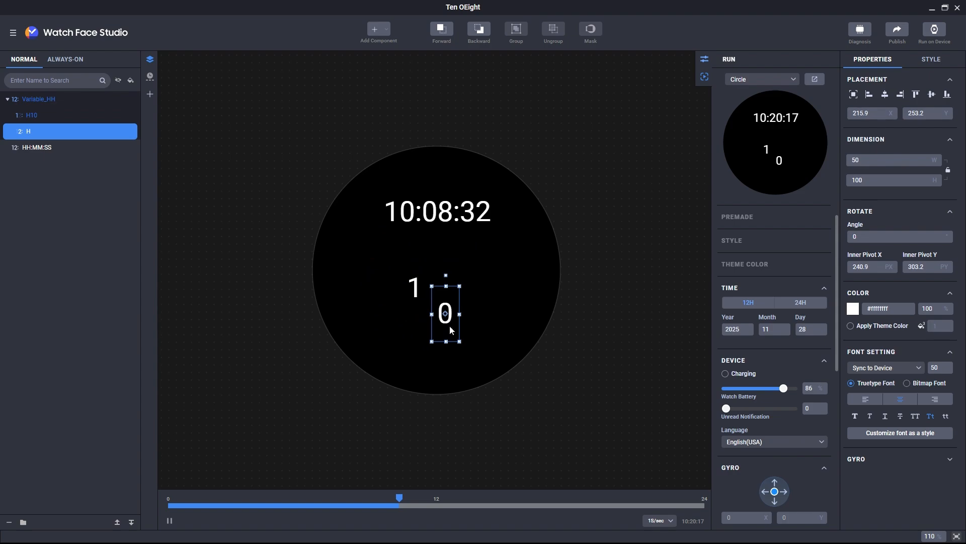
- Advance the preview time to about 14:38 and delete both variable hour digits
{"action": "left_click_drag", "start_coordinate": [401, 497], "coordinate": [495, 493]}
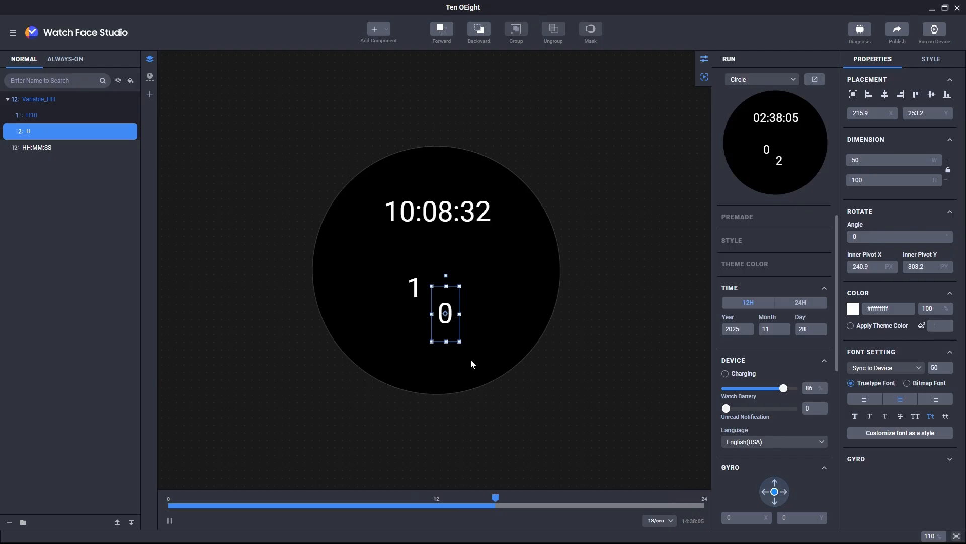
{"action": "left_click_drag", "start_coordinate": [489, 360], "coordinate": [391, 275]}
{"action": "key", "text": "Delete"}
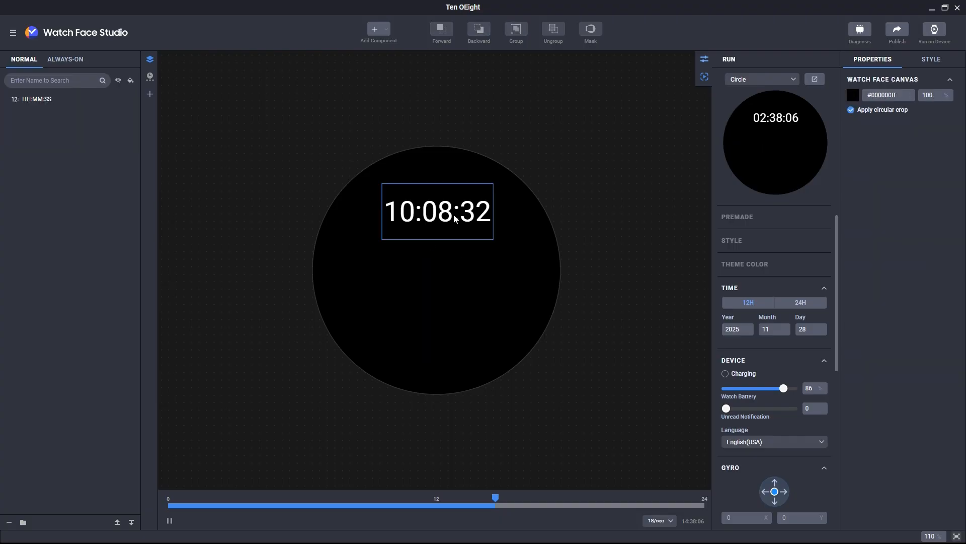
- Try the Addis_Ababa, GMT+3 time zone on the HH:MM:SS clock and restore Sync with Device
{"action": "left_click", "coordinate": [454, 212]}
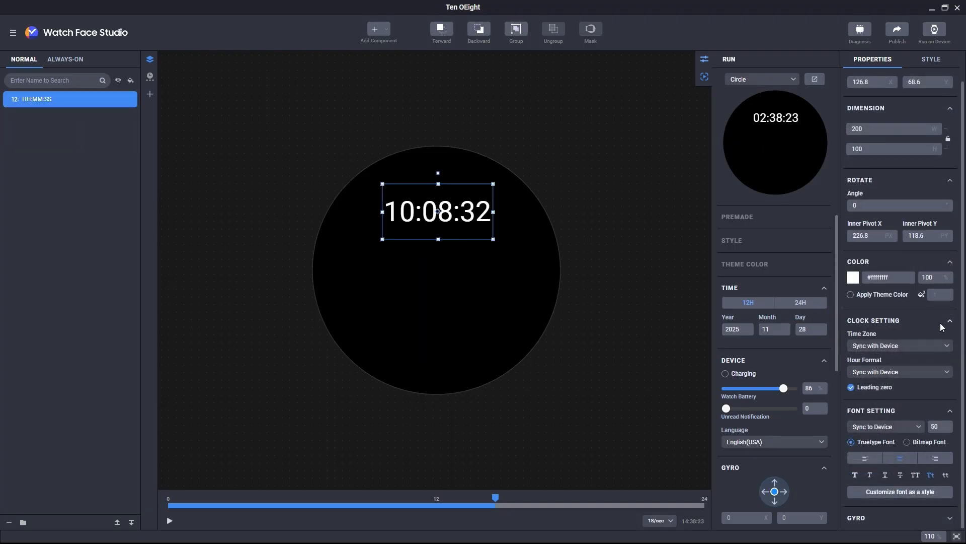
{"action": "left_click", "coordinate": [901, 345]}
{"action": "left_click", "coordinate": [901, 406]}
{"action": "left_click", "coordinate": [901, 345]}
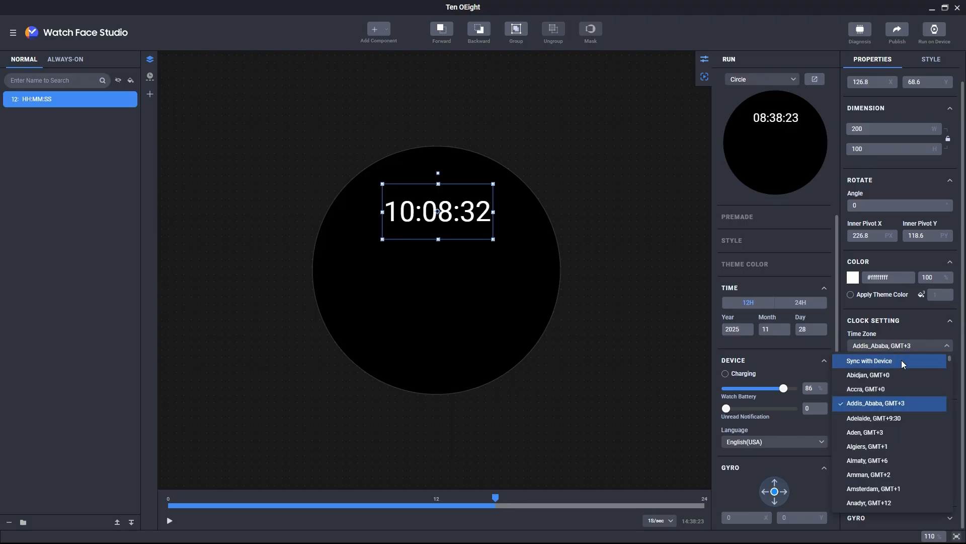
{"action": "left_click", "coordinate": [902, 360]}
- Set the hour format of the HH:MM:SS clock to 12 hr
{"action": "left_click", "coordinate": [903, 372]}
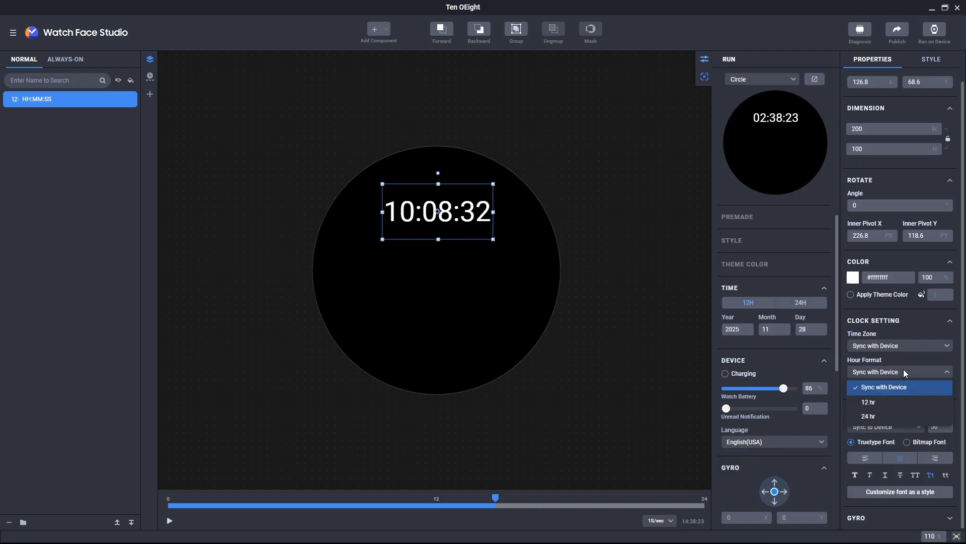
{"action": "left_click", "coordinate": [897, 401]}
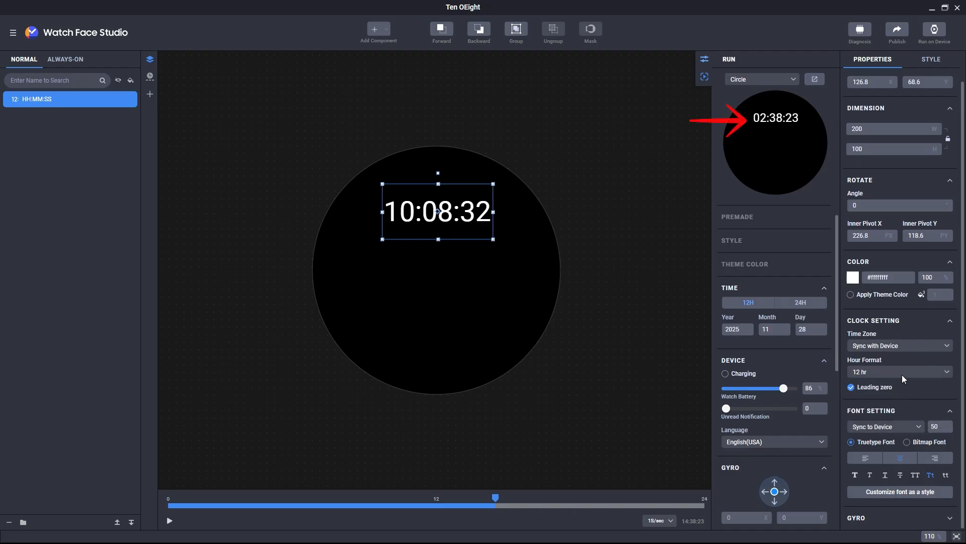
- Set the HH:MM:SS clock's hour format to Sync with Device and test the preview in 24H and 12H modes
{"action": "left_click", "coordinate": [902, 375]}
{"action": "left_click", "coordinate": [896, 416]}
{"action": "left_click", "coordinate": [901, 375]}
{"action": "left_click", "coordinate": [899, 389]}
{"action": "left_click", "coordinate": [798, 305]}
{"action": "left_click", "coordinate": [759, 306]}
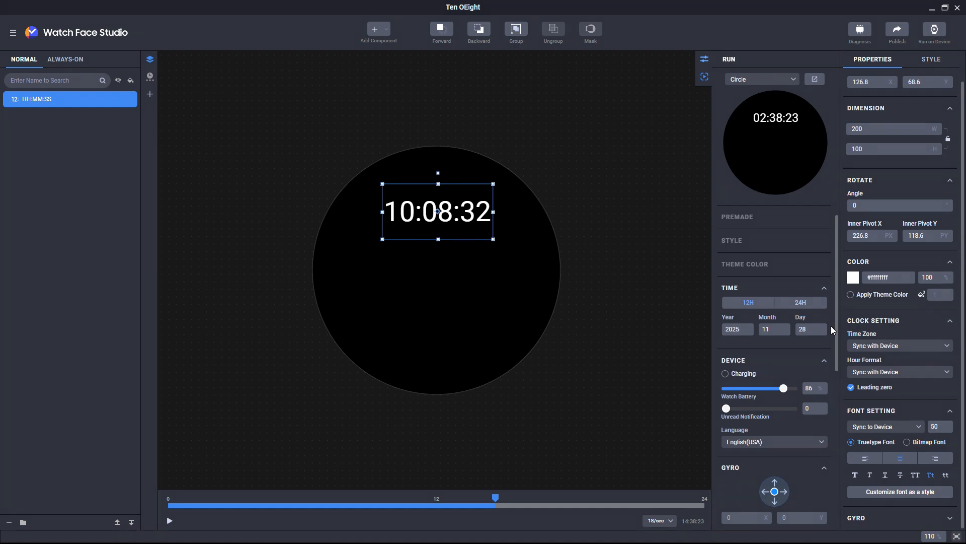
- Try the HH:MM:SS clock without its leading zero and turn the leading zero back on
{"action": "left_click", "coordinate": [866, 390]}
{"action": "left_click", "coordinate": [866, 390]}
{"action": "left_click", "coordinate": [866, 390]}
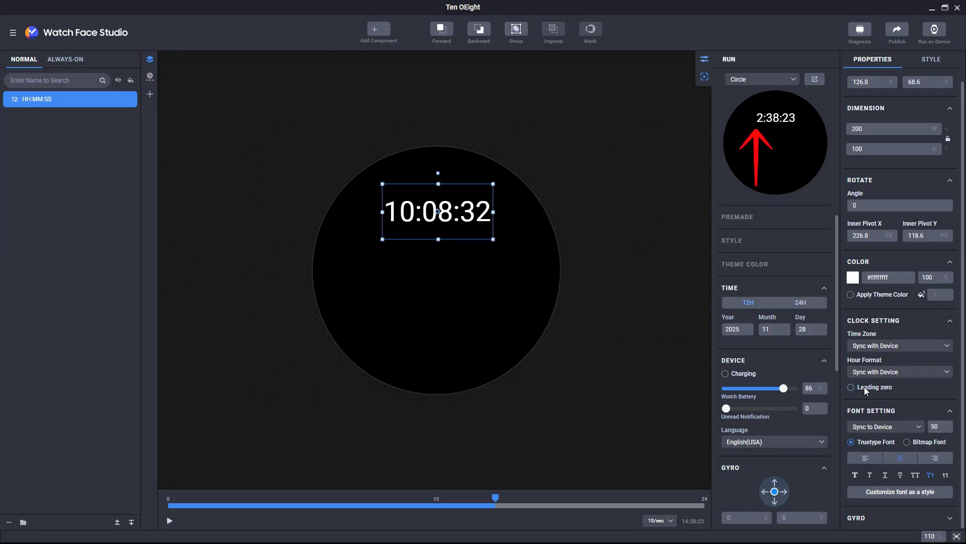
{"action": "left_click", "coordinate": [866, 390]}
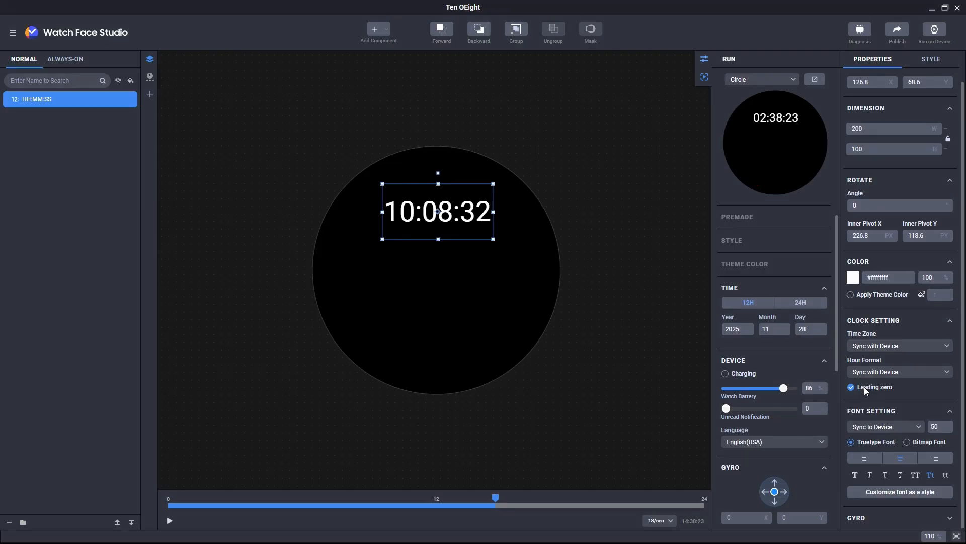
- Set the HH:MM:SS clock's font to Fredoka-SemiBold at size 48
{"action": "left_click", "coordinate": [895, 427]}
{"action": "left_click", "coordinate": [894, 484]}
{"action": "double_click", "coordinate": [939, 427]}
{"action": "type", "text": "48"}
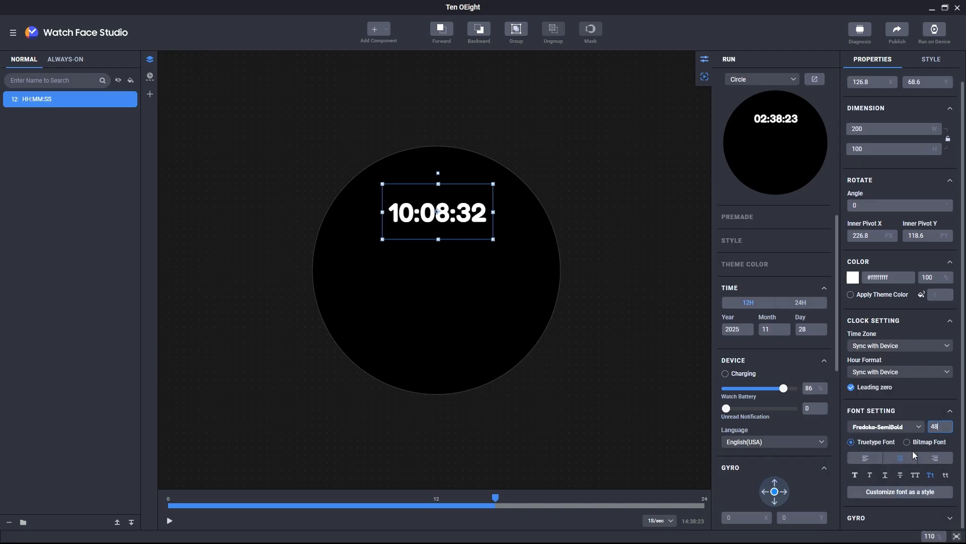
- Try left alignment and italics on the clock text and restore the centred, upright text
{"action": "left_click", "coordinate": [866, 458]}
{"action": "left_click", "coordinate": [895, 459]}
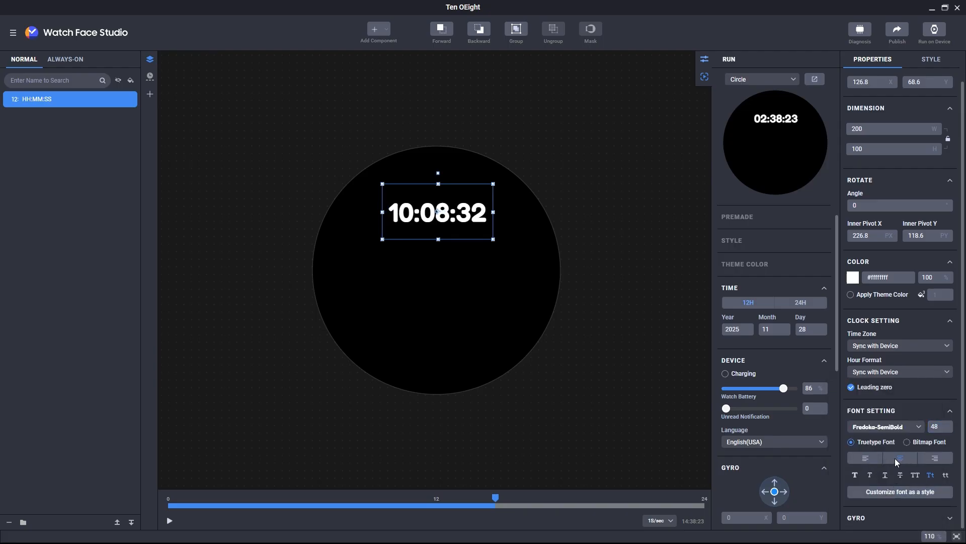
{"action": "left_click", "coordinate": [870, 474]}
{"action": "left_click", "coordinate": [870, 475]}
- Make the clock's font a customizable style and add Oswald-Bold as an alternative TrueType font
{"action": "left_click", "coordinate": [902, 493]}
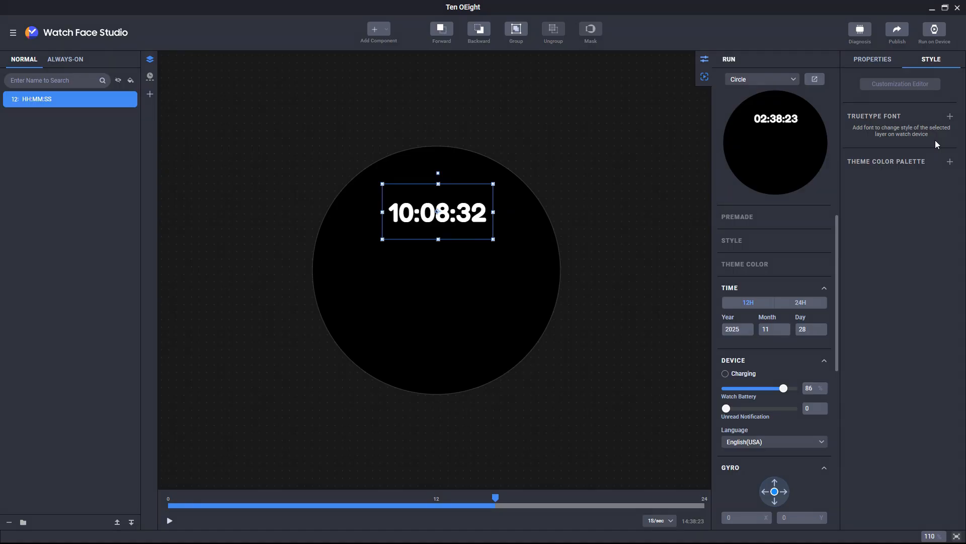
{"action": "left_click", "coordinate": [949, 117]}
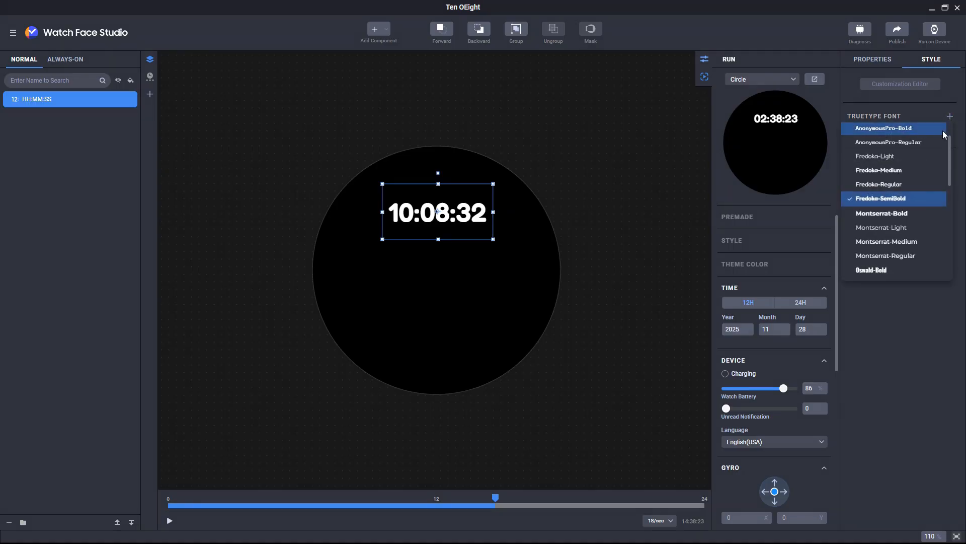
{"action": "scroll", "coordinate": [905, 231], "scroll_direction": "down", "scroll_amount": 2}
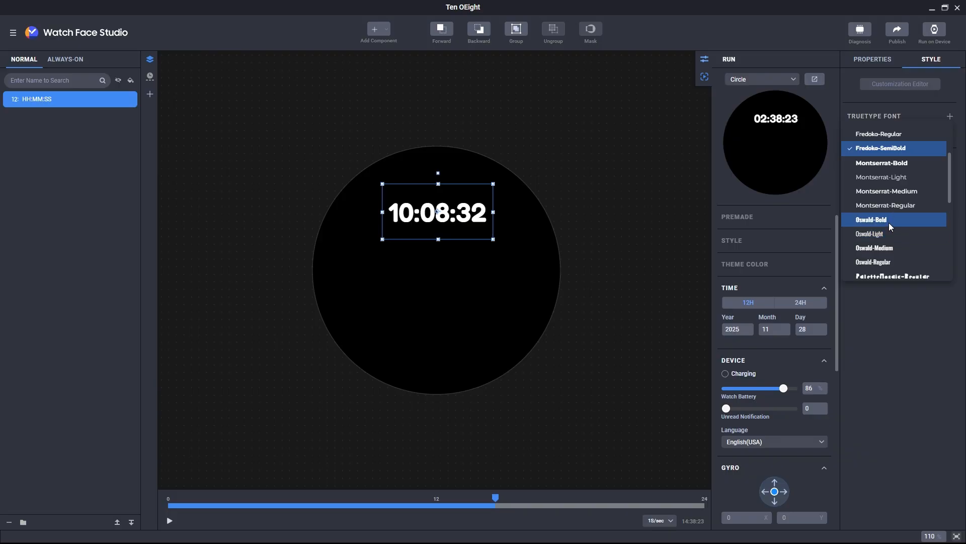
{"action": "left_click", "coordinate": [889, 222]}
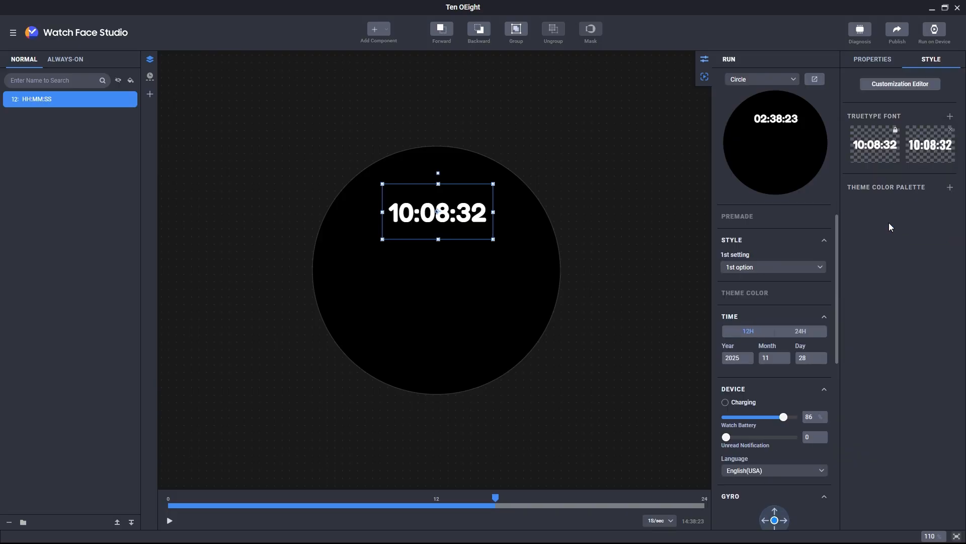
- Add a font file from the WFS 007 folder as another TrueType style and check the 1st setting's preview options
{"action": "left_click", "coordinate": [949, 116]}
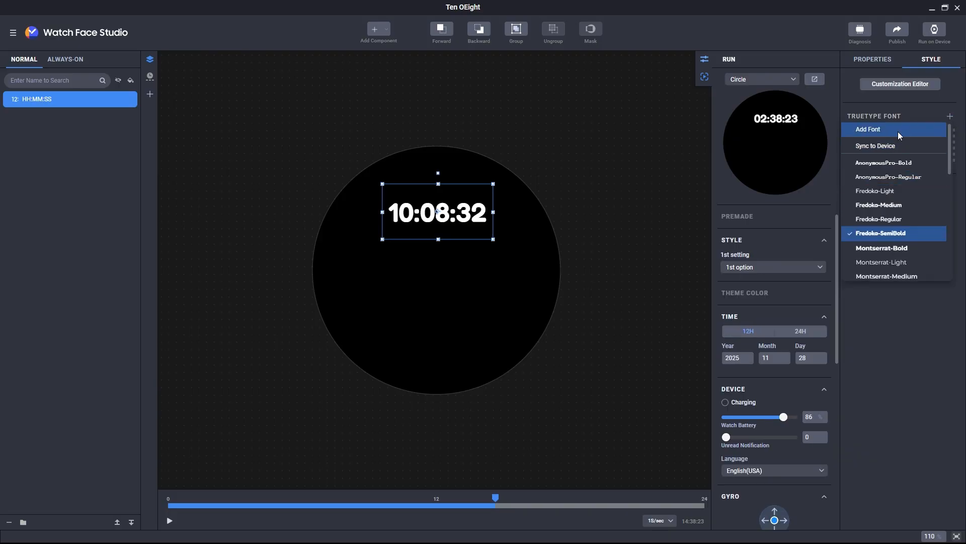
{"action": "left_click", "coordinate": [883, 129]}
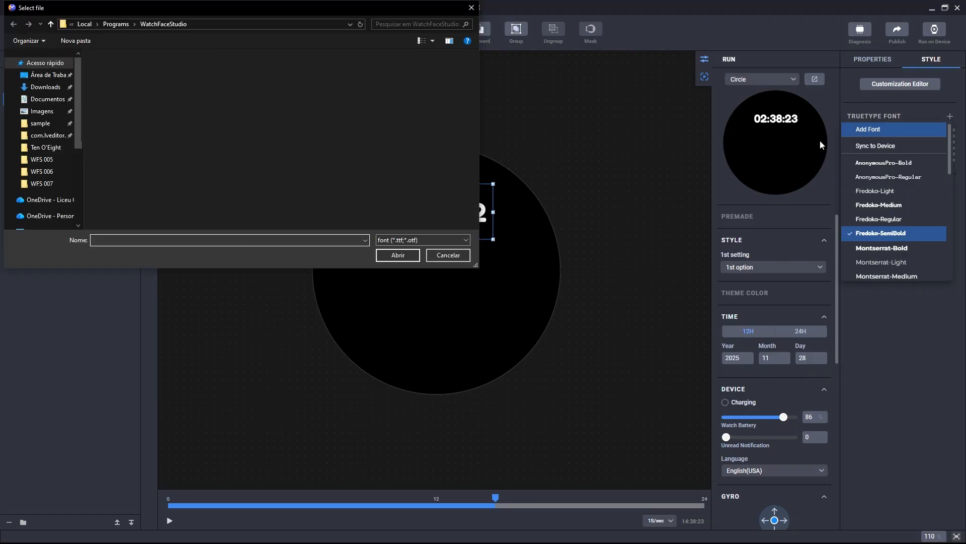
{"action": "left_click", "coordinate": [42, 183]}
{"action": "double_click", "coordinate": [118, 69]}
{"action": "left_click", "coordinate": [796, 267]}
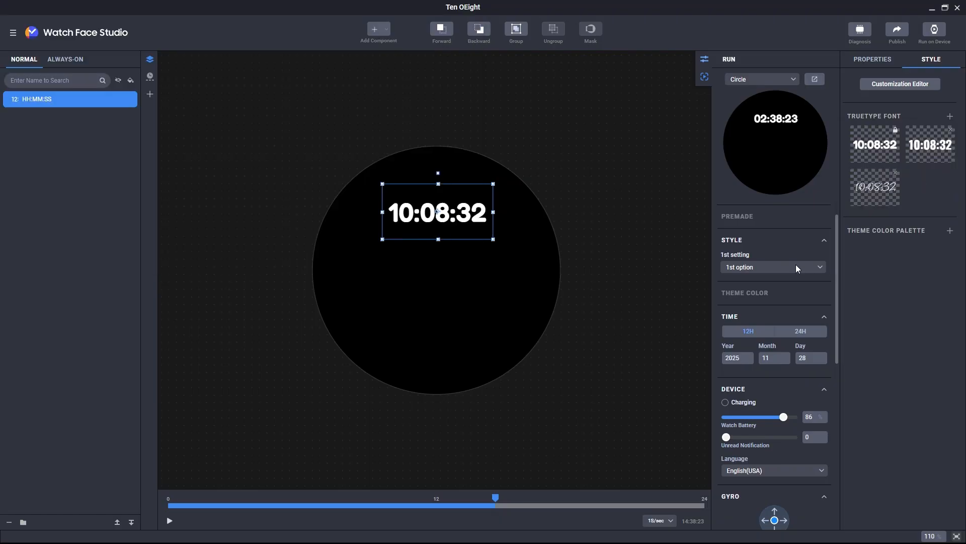
{"action": "left_click", "coordinate": [805, 278]}
- Add a variable Colon digital clock component to the watch face
{"action": "left_click", "coordinate": [387, 29]}
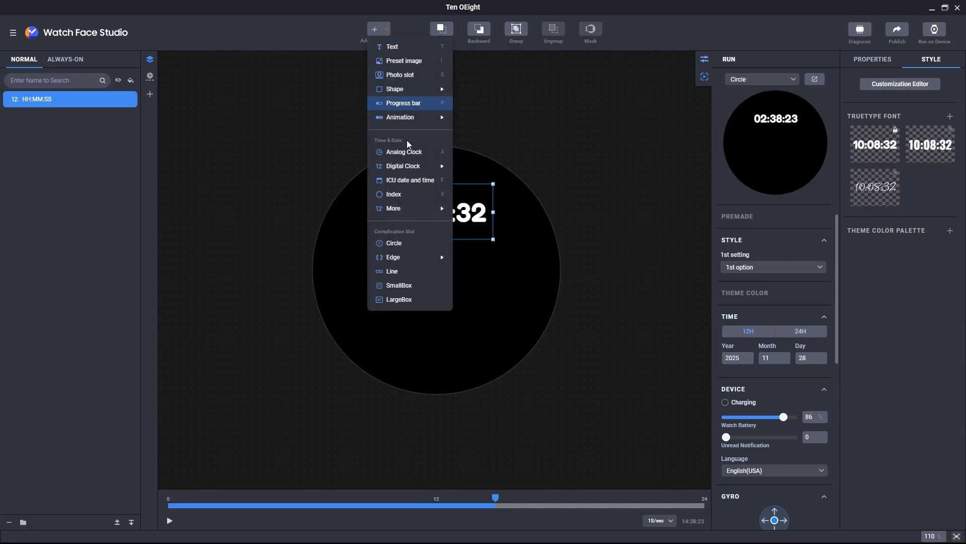
{"action": "mouse_move", "coordinate": [410, 168]}
{"action": "mouse_move", "coordinate": [500, 240]}
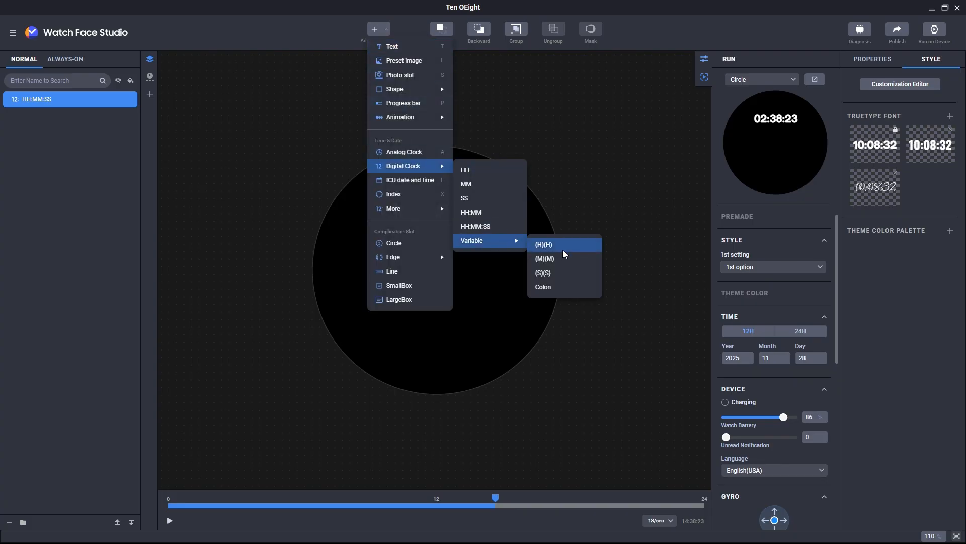
{"action": "left_click", "coordinate": [551, 288]}
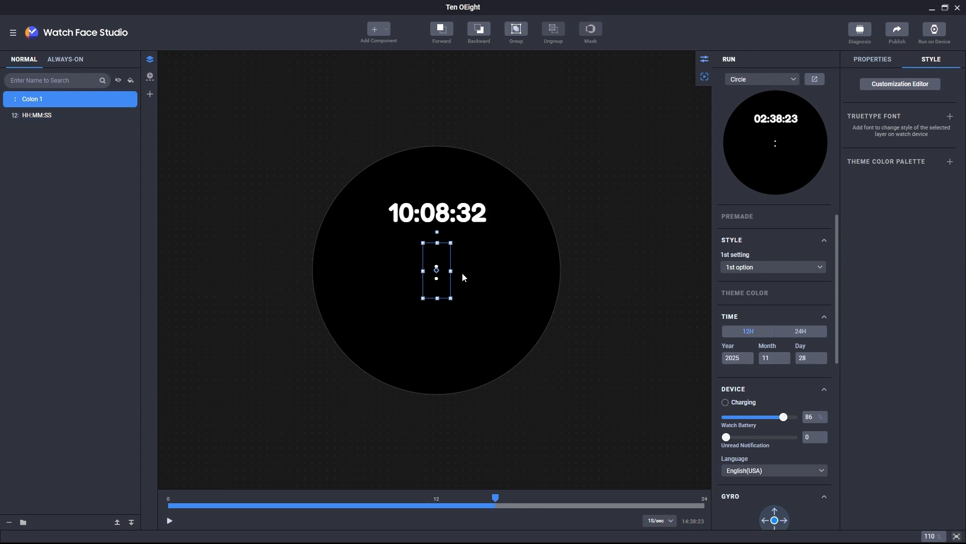
- Apply the blinking effect to the colon and play the time preview
{"action": "left_click", "coordinate": [871, 60]}
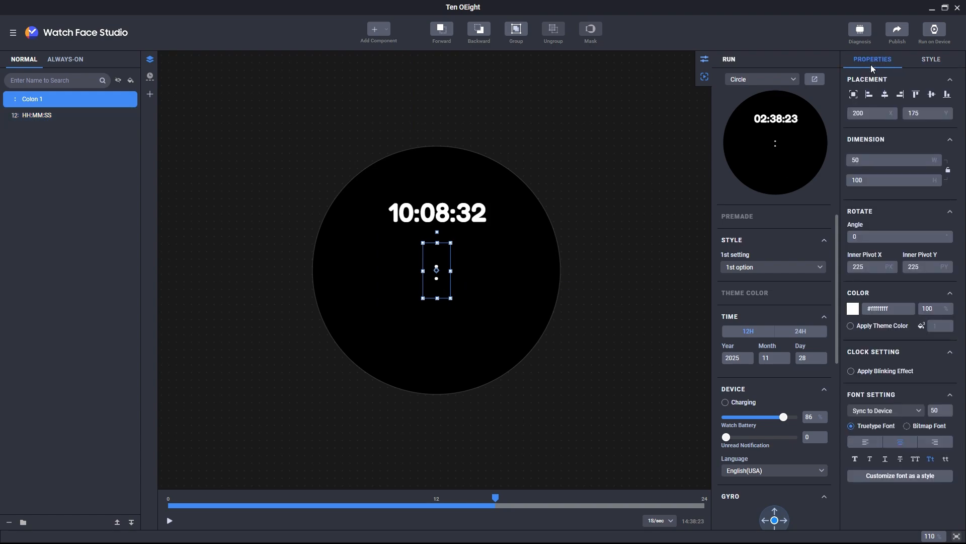
{"action": "left_click", "coordinate": [850, 372]}
{"action": "left_click", "coordinate": [169, 520]}
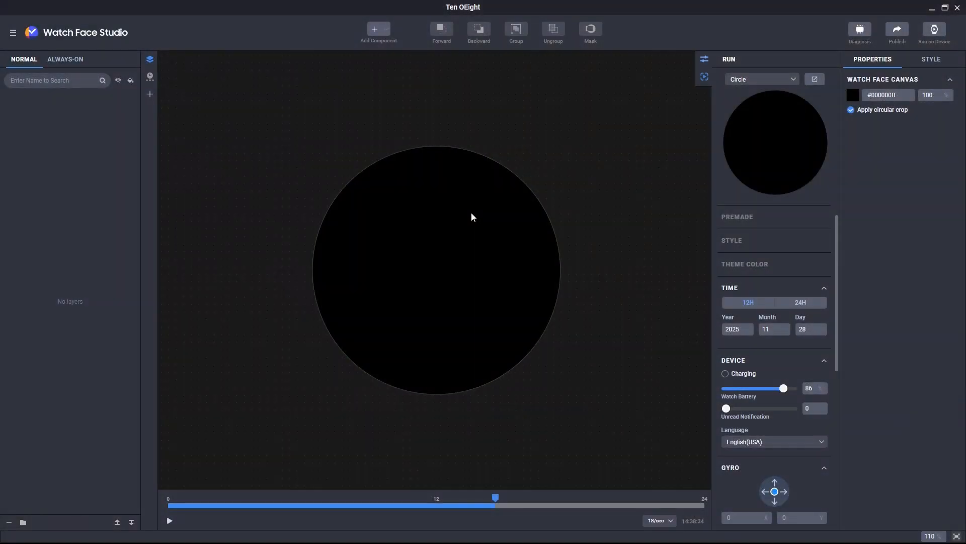
- Add a Time component to the empty watch face
{"action": "left_click", "coordinate": [372, 32]}
{"action": "mouse_move", "coordinate": [405, 211]}
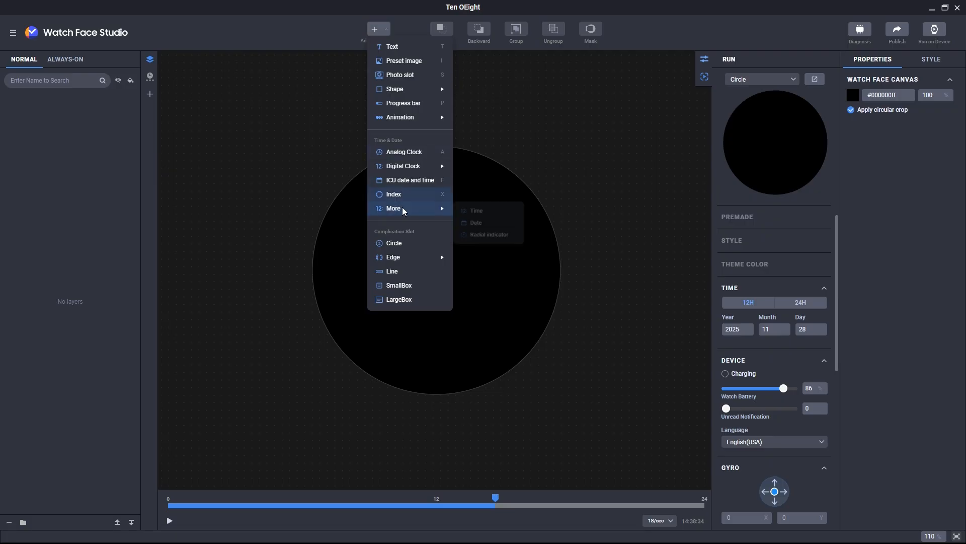
{"action": "left_click", "coordinate": [496, 213]}
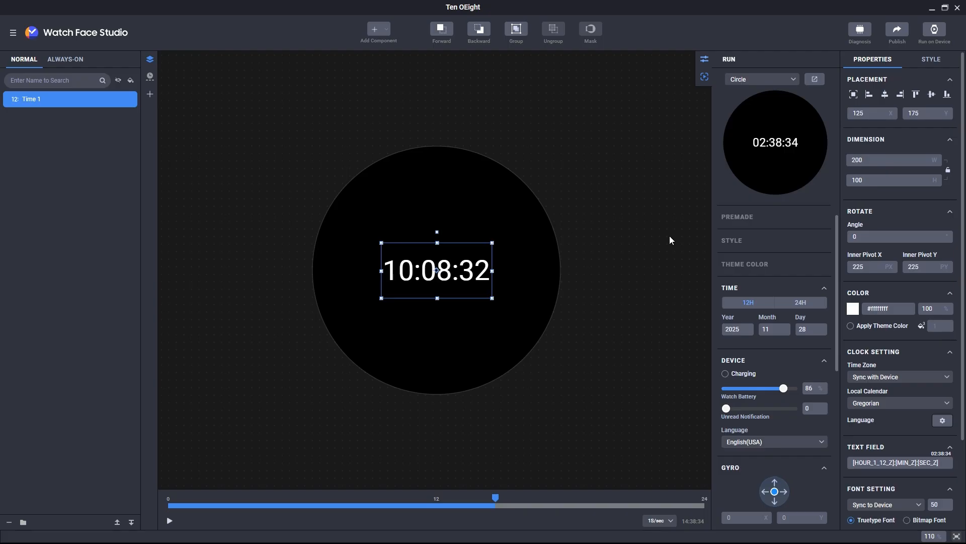
- Change the Time component's text expression to "Abc [HOUR_1_12_Z]:[MIN]:[SEC_Z]"
{"action": "scroll", "coordinate": [902, 294], "scroll_direction": "down", "scroll_amount": 3}
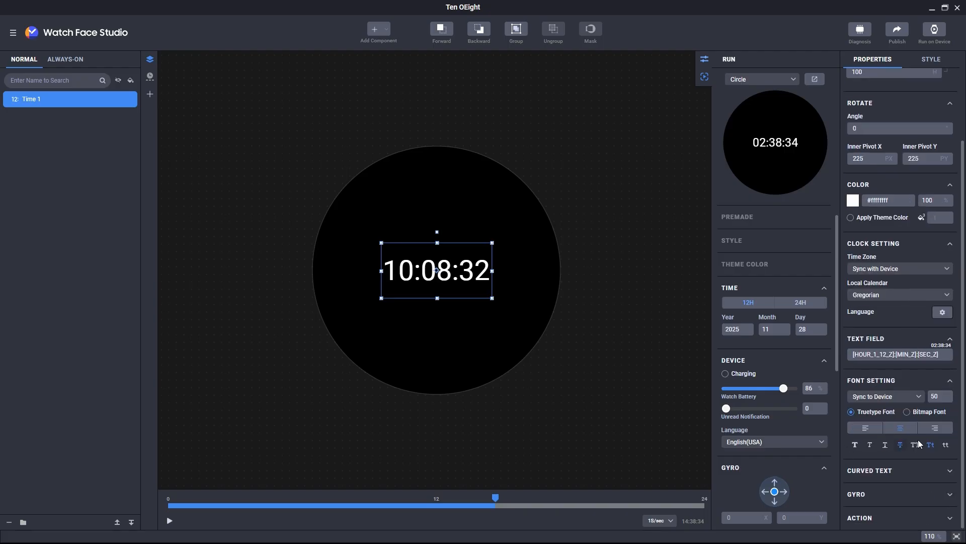
{"action": "left_click", "coordinate": [941, 355]}
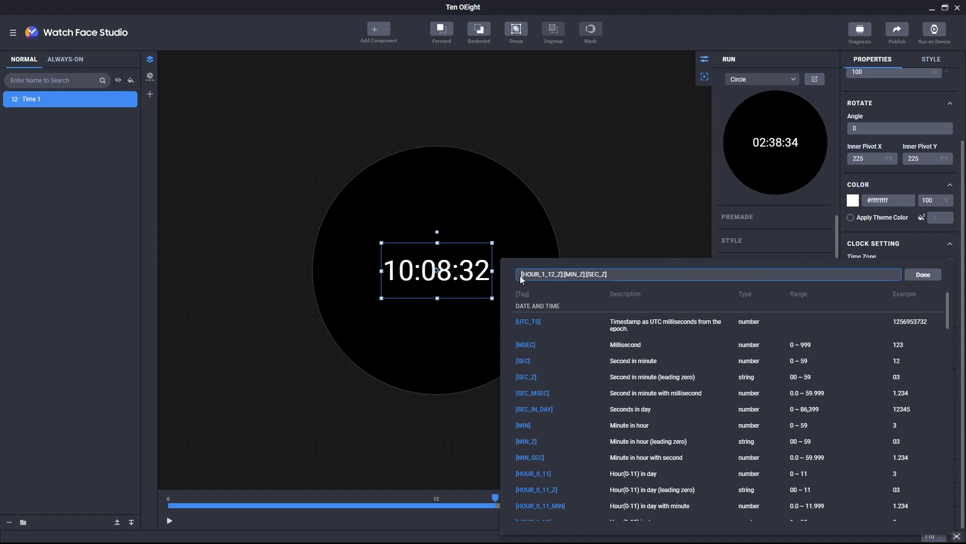
{"action": "type", "text": "Abc"}
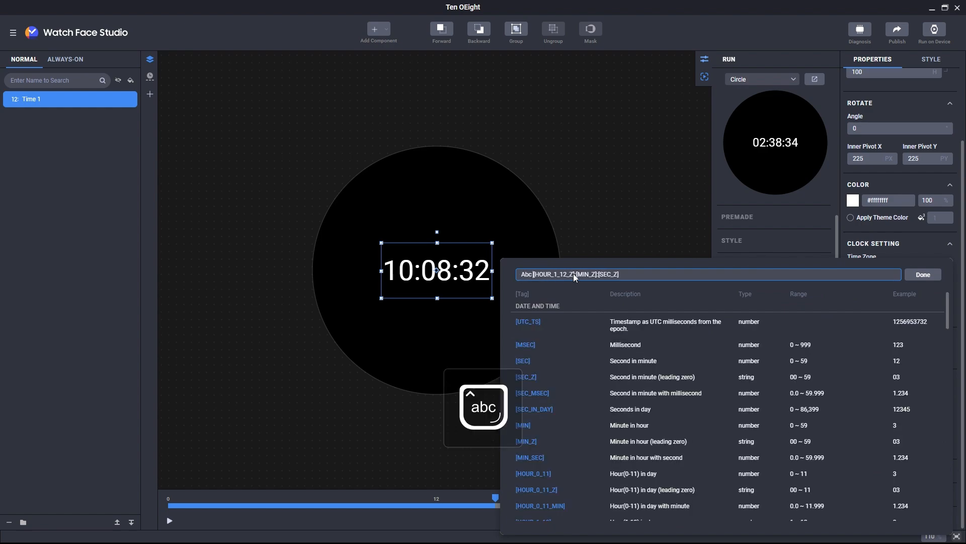
{"action": "left_click", "coordinate": [596, 274]}
{"action": "key", "text": "BackSpace"}
{"action": "key", "text": "BackSpace"}
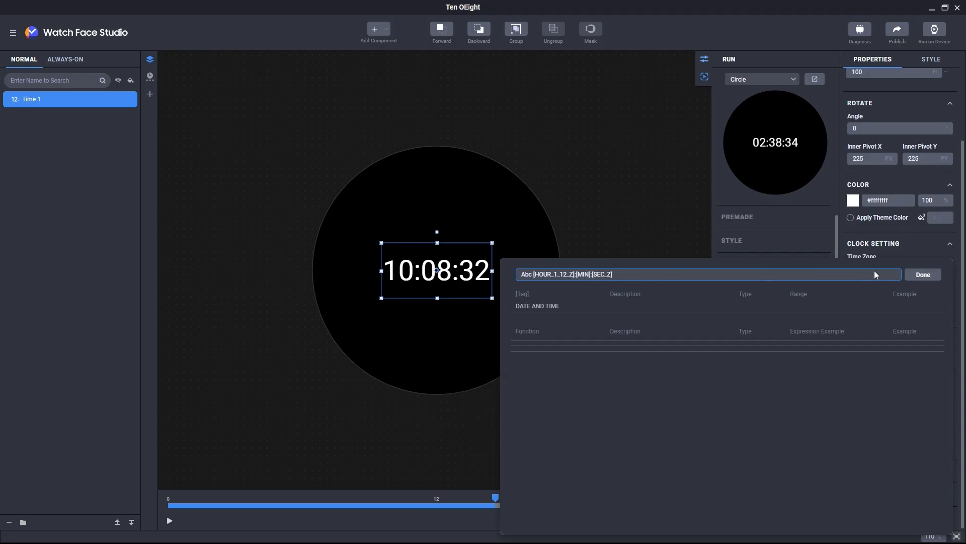
{"action": "left_click", "coordinate": [923, 275]}
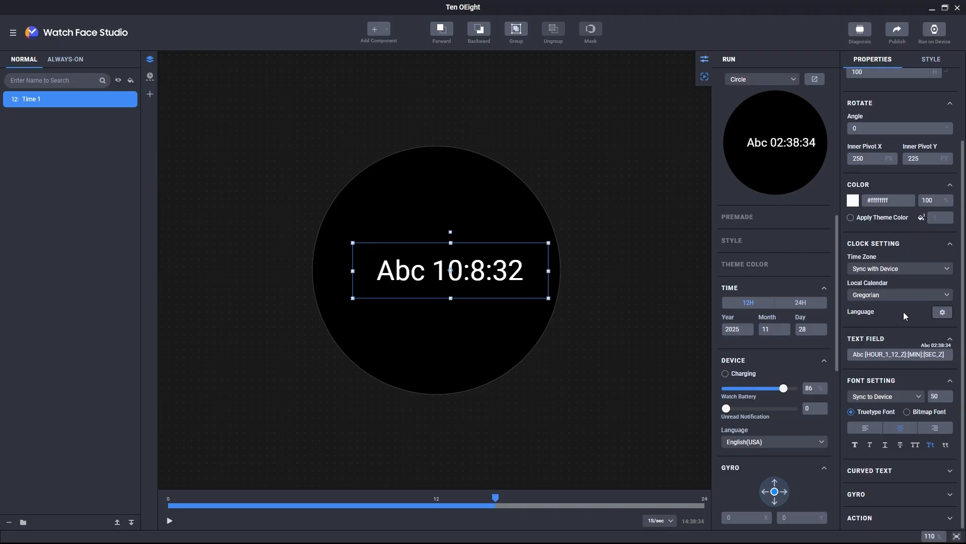
- Try another time zone on the Time component, restore Sync with Device and view the local calendar options
{"action": "left_click", "coordinate": [885, 270]}
{"action": "left_click", "coordinate": [867, 355]}
{"action": "left_click", "coordinate": [879, 269]}
{"action": "left_click", "coordinate": [864, 279]}
{"action": "left_click", "coordinate": [885, 295]}
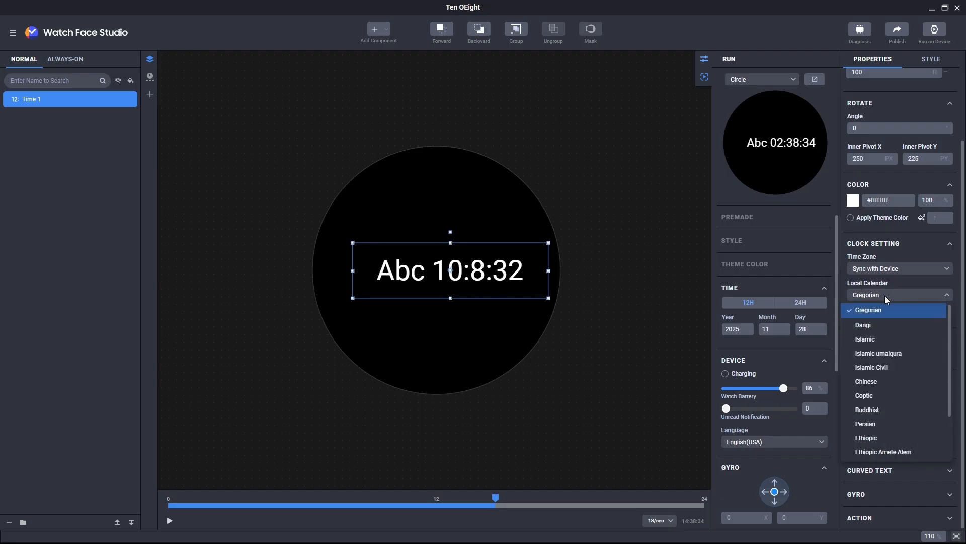
{"action": "left_click", "coordinate": [885, 295]}
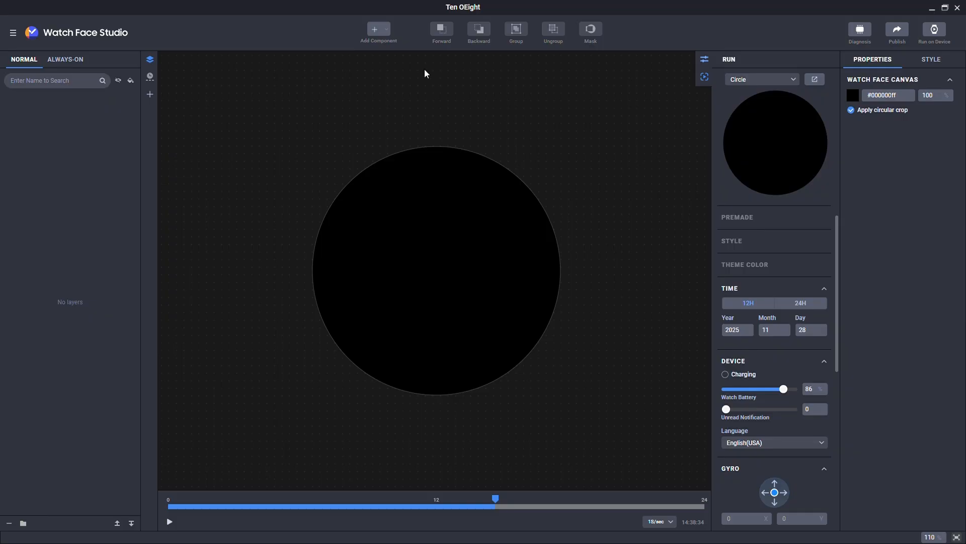
- Add an ICU date and time component and set its ICU format to HH : MM
{"action": "left_click", "coordinate": [381, 32]}
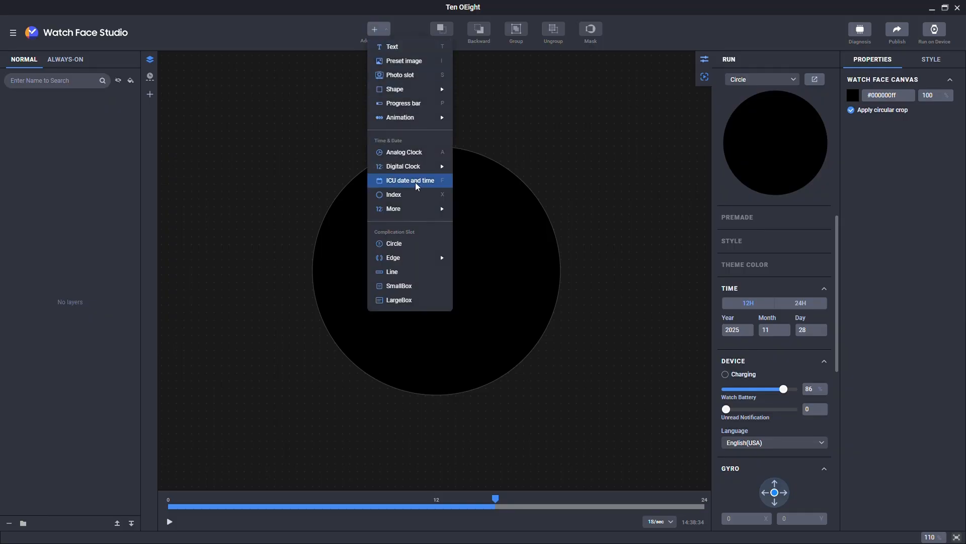
{"action": "left_click", "coordinate": [434, 182]}
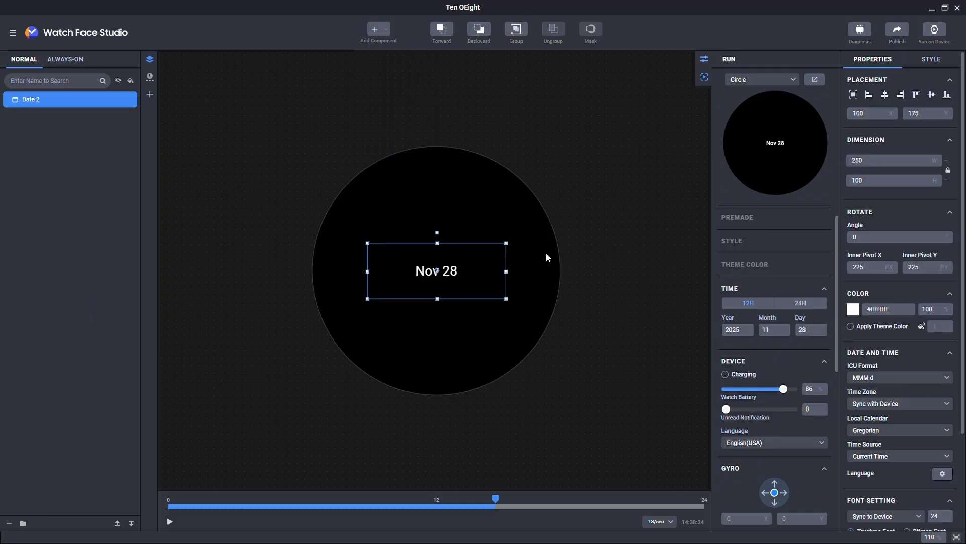
{"action": "scroll", "coordinate": [864, 294], "scroll_direction": "down", "scroll_amount": 3}
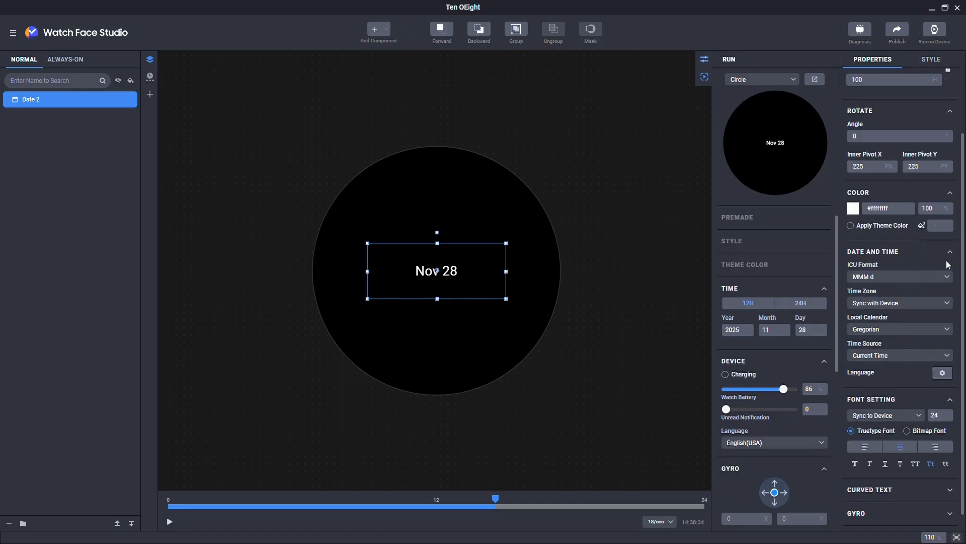
{"action": "left_click", "coordinate": [905, 280]}
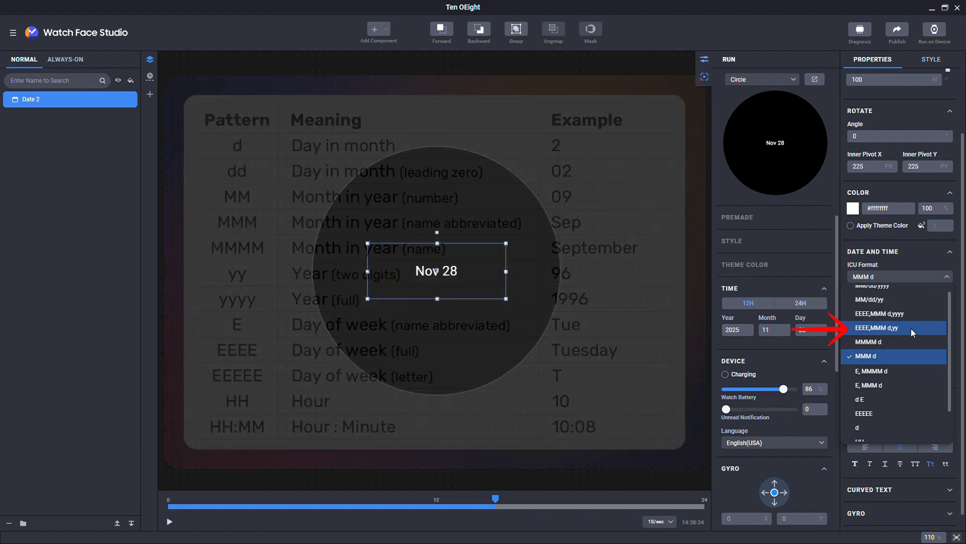
{"action": "scroll", "coordinate": [911, 328], "scroll_direction": "down", "scroll_amount": 1}
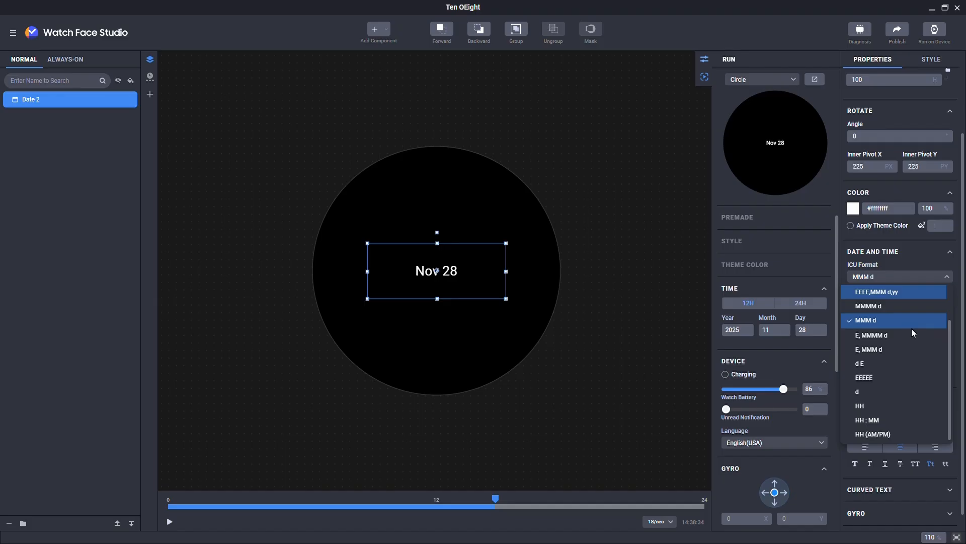
{"action": "left_click", "coordinate": [883, 419]}
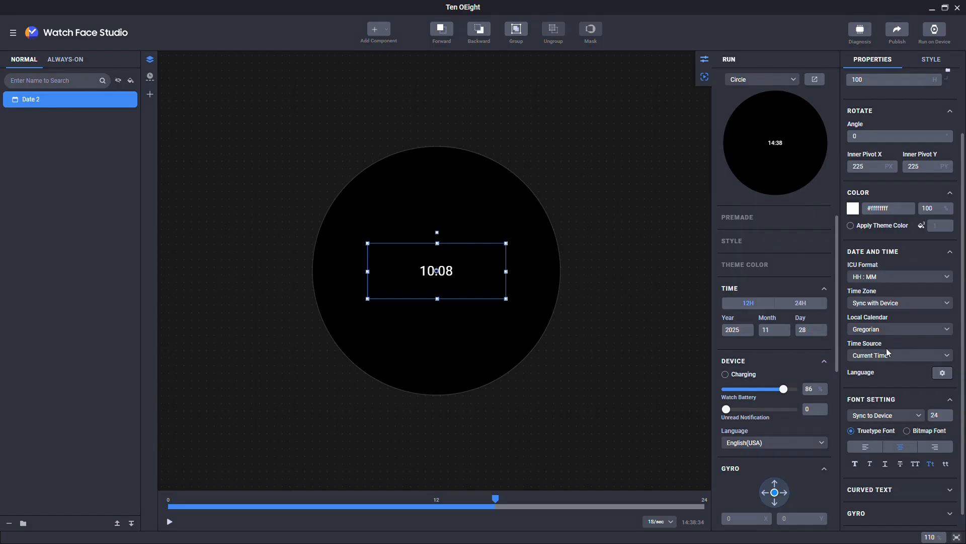
- Try Last Updated Time (Weather) as the component's time source and switch it to Hours
{"action": "left_click", "coordinate": [901, 355]}
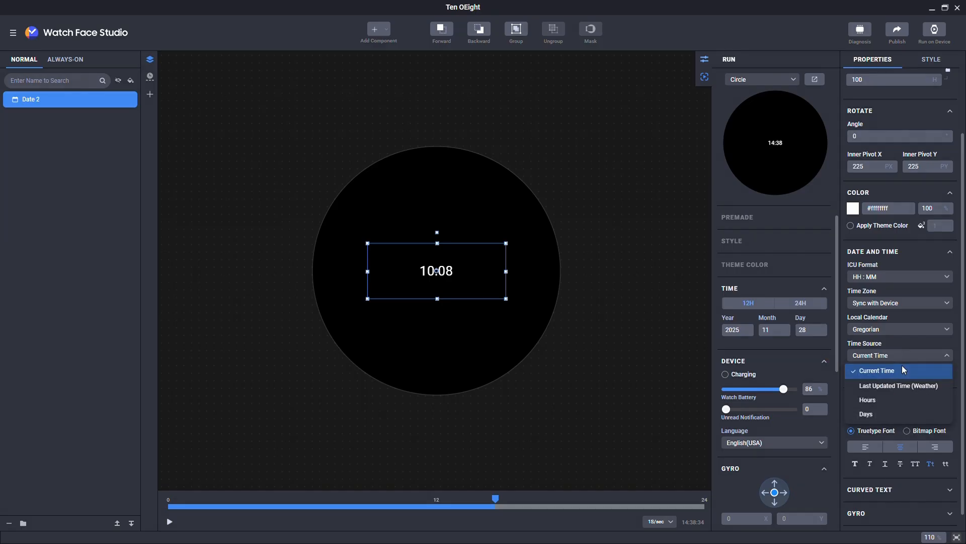
{"action": "left_click", "coordinate": [894, 386]}
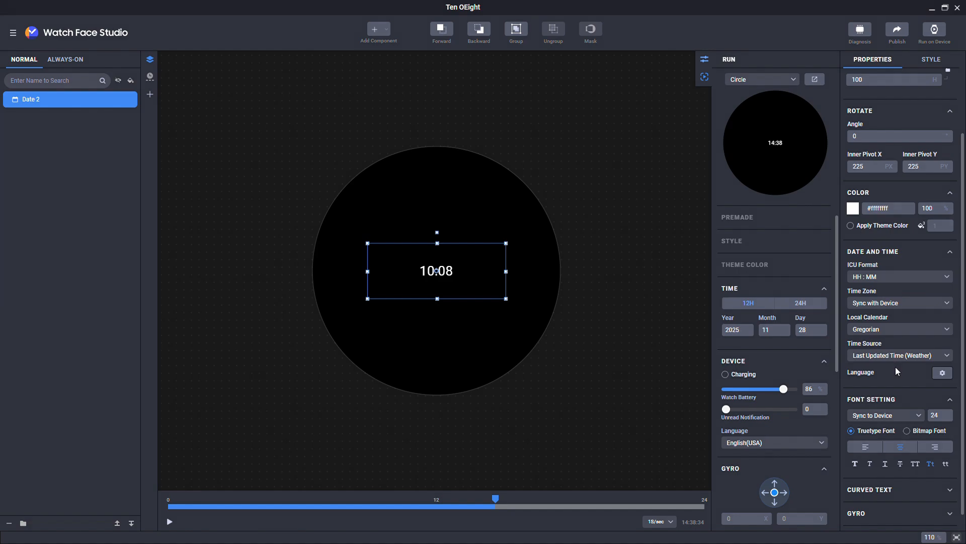
{"action": "left_click", "coordinate": [895, 355]}
{"action": "left_click", "coordinate": [890, 397]}
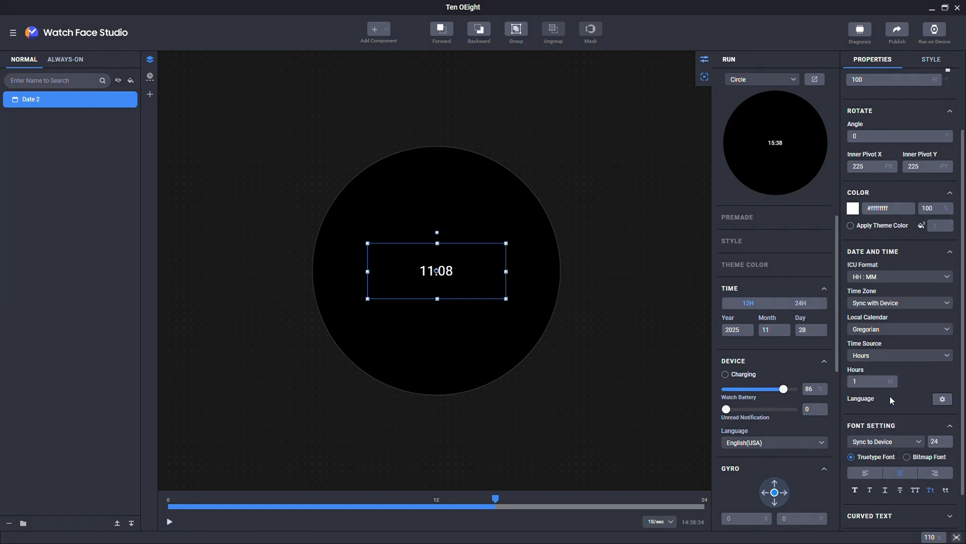
- Try an hour offset of 2 on the ICU date and time component and switch its time source to Days
{"action": "scroll", "coordinate": [859, 380], "scroll_direction": "up", "scroll_amount": 4}
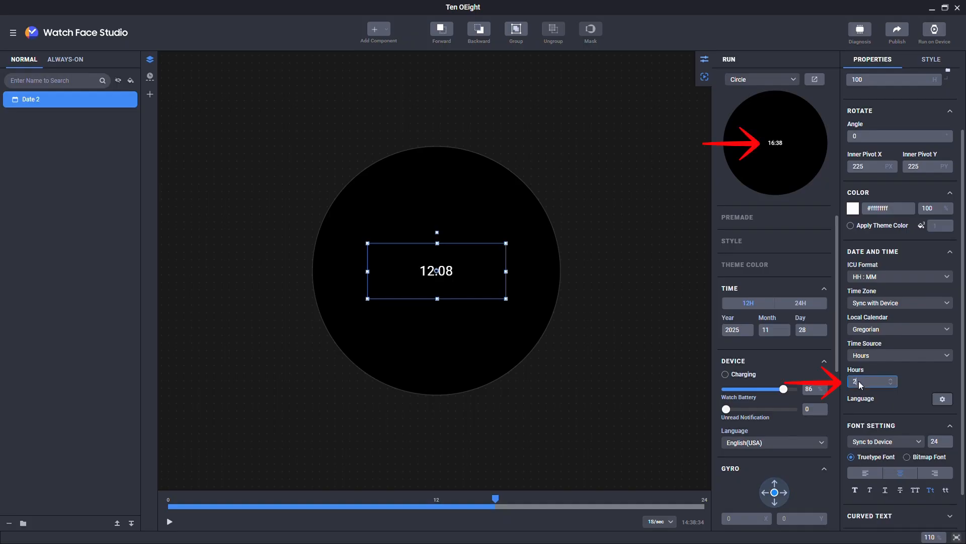
{"action": "scroll", "coordinate": [859, 380], "scroll_direction": "down", "scroll_amount": 2}
{"action": "scroll", "coordinate": [858, 381], "scroll_direction": "down", "scroll_amount": 2}
{"action": "left_click", "coordinate": [873, 355]}
{"action": "left_click", "coordinate": [868, 412]}
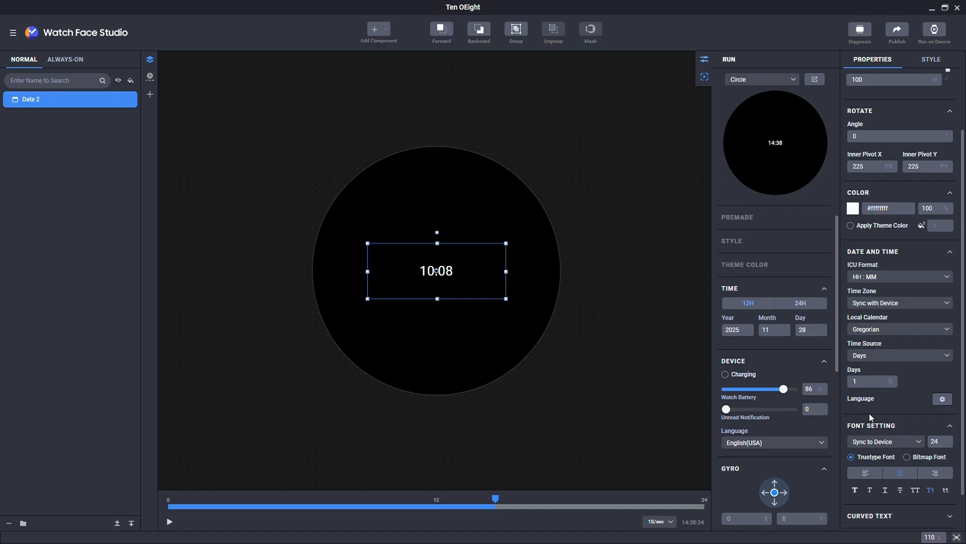
- Set the component's ICU format to EEEE,MMM d,yyyy, and try a day offset of 4 before restoring it to 1
{"action": "left_click", "coordinate": [886, 276]}
{"action": "scroll", "coordinate": [886, 332], "scroll_direction": "up", "scroll_amount": 3}
{"action": "left_click", "coordinate": [889, 321]}
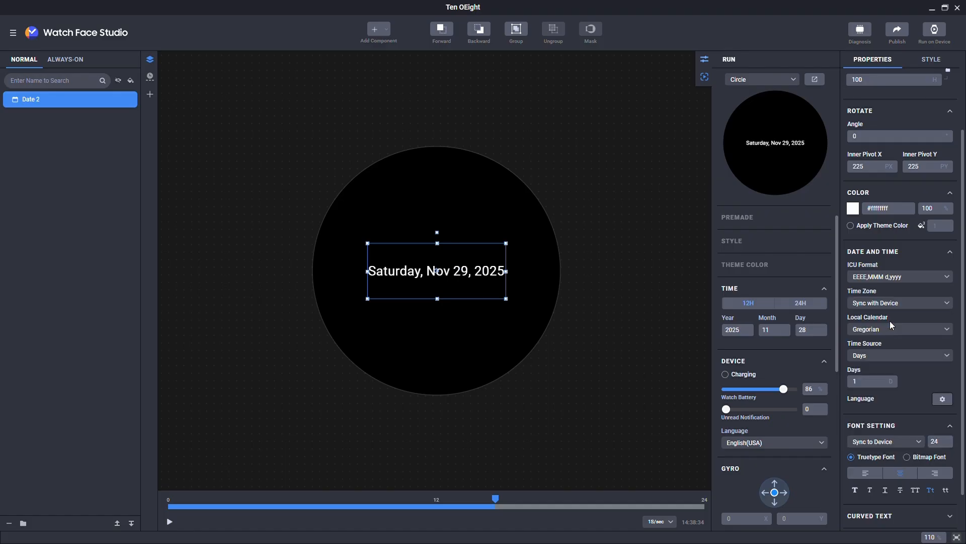
{"action": "scroll", "coordinate": [868, 382], "scroll_direction": "up", "scroll_amount": 3}
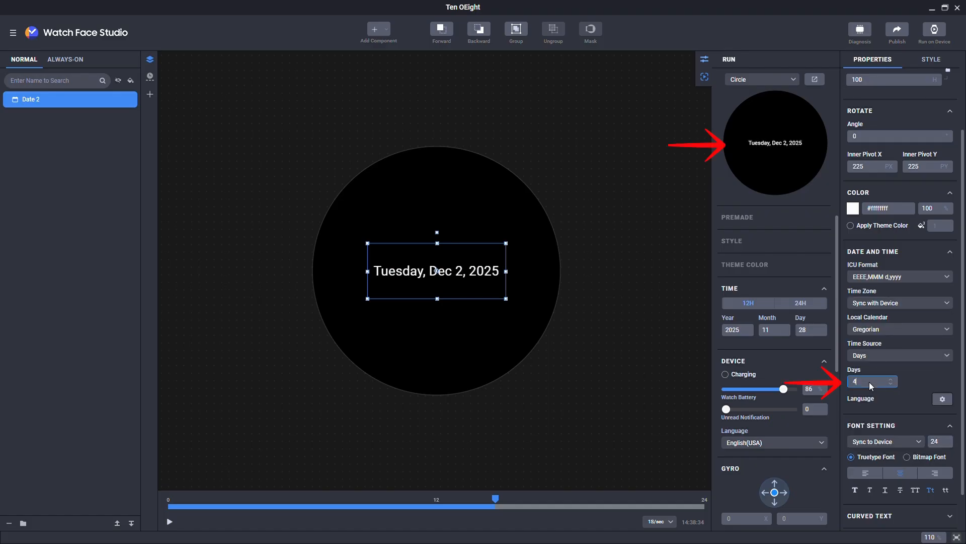
{"action": "scroll", "coordinate": [869, 382], "scroll_direction": "up", "scroll_amount": 1}
{"action": "scroll", "coordinate": [868, 381], "scroll_direction": "down", "scroll_amount": 4}
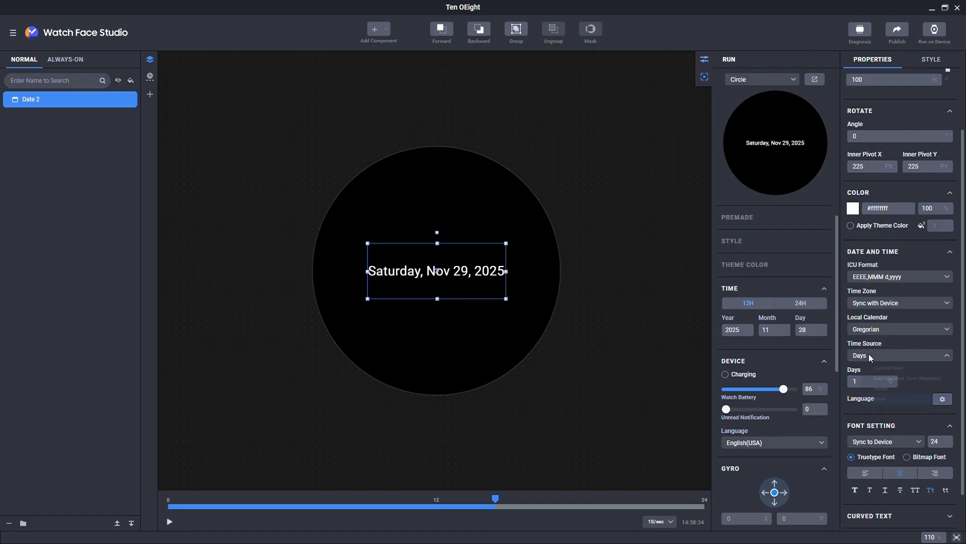
- Return the component's time source to Current Time and set the preview device language to French(France)
{"action": "left_click", "coordinate": [869, 354]}
{"action": "left_click", "coordinate": [875, 370]}
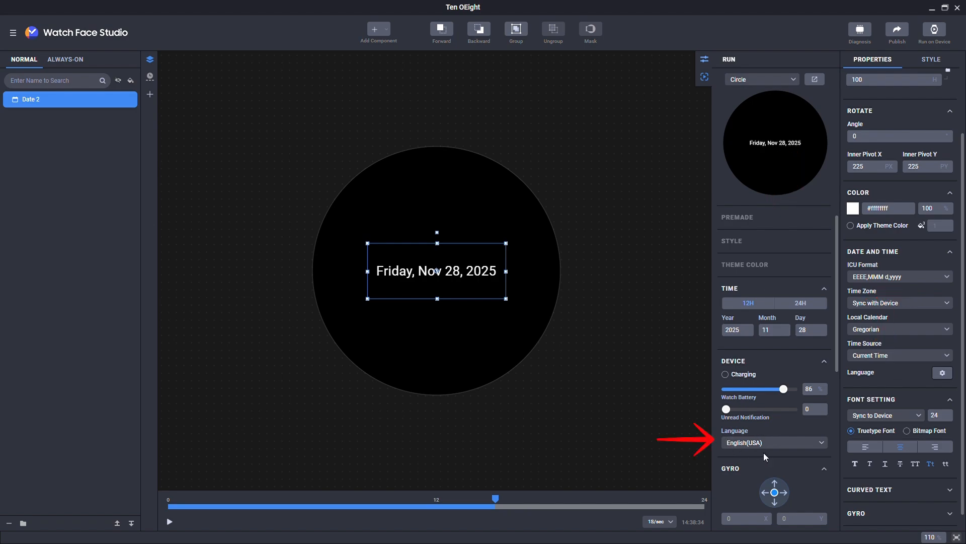
{"action": "left_click", "coordinate": [784, 445]}
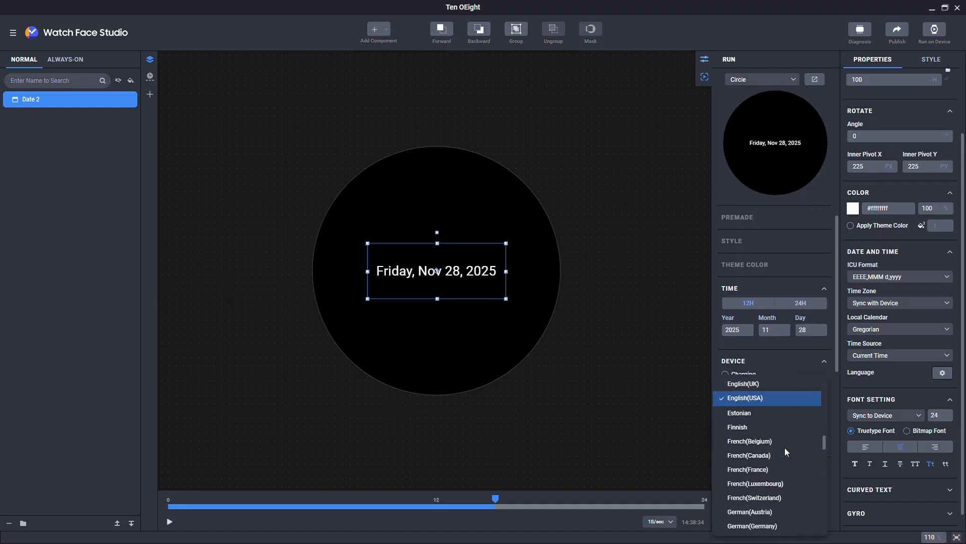
{"action": "left_click", "coordinate": [765, 469]}
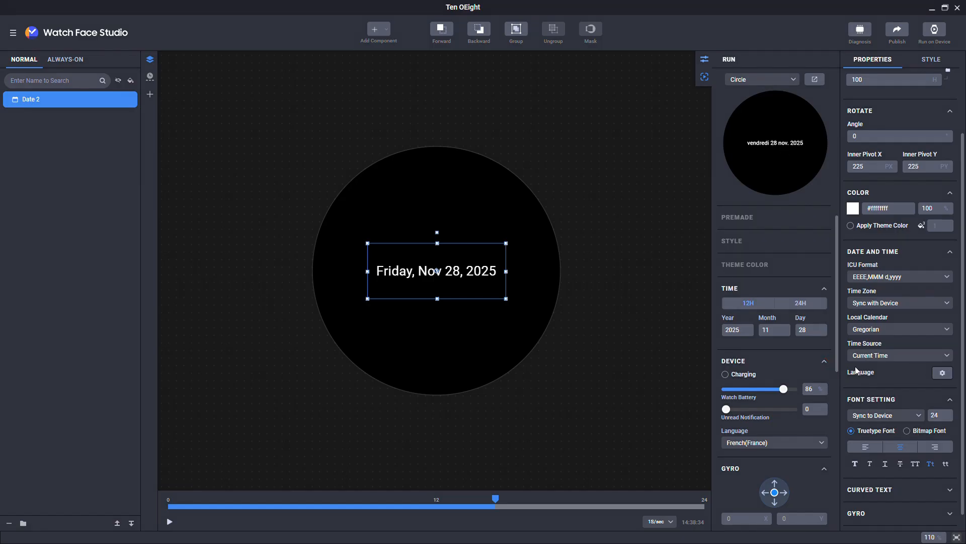
- Limit the component's languages to Albanian and Arabic(Algeria) with Arabic(Algeria) as default, and set the preview device language to English(USA)
{"action": "left_click", "coordinate": [942, 375]}
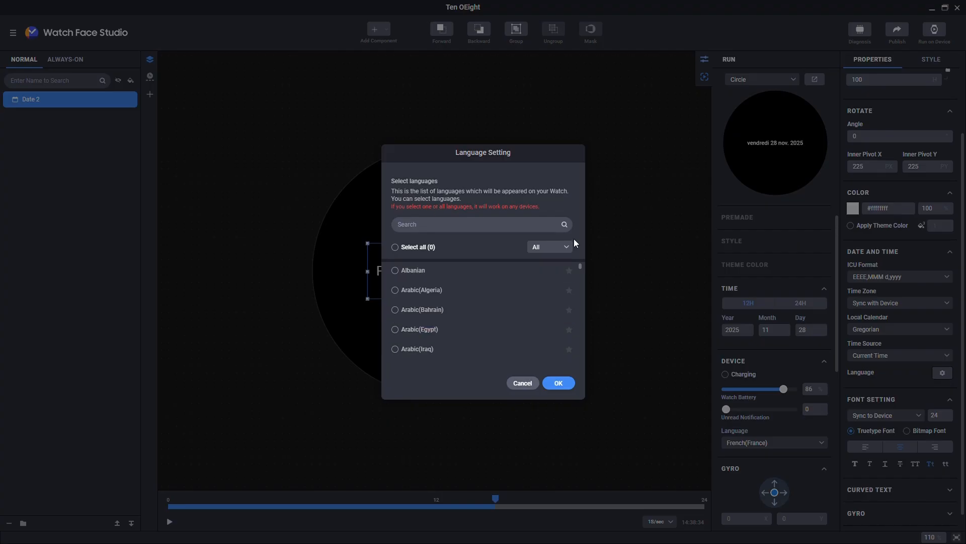
{"action": "left_click", "coordinate": [394, 270]}
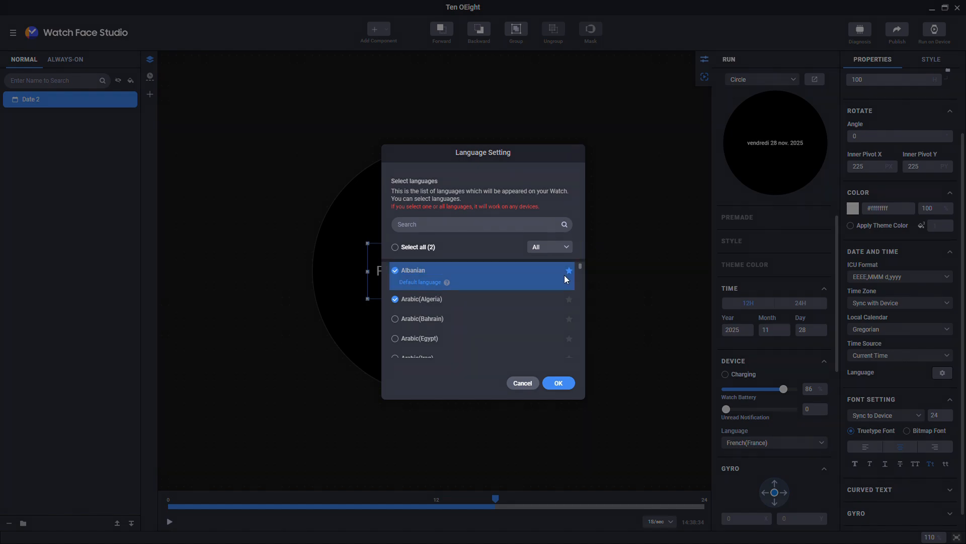
{"action": "left_click", "coordinate": [569, 298]}
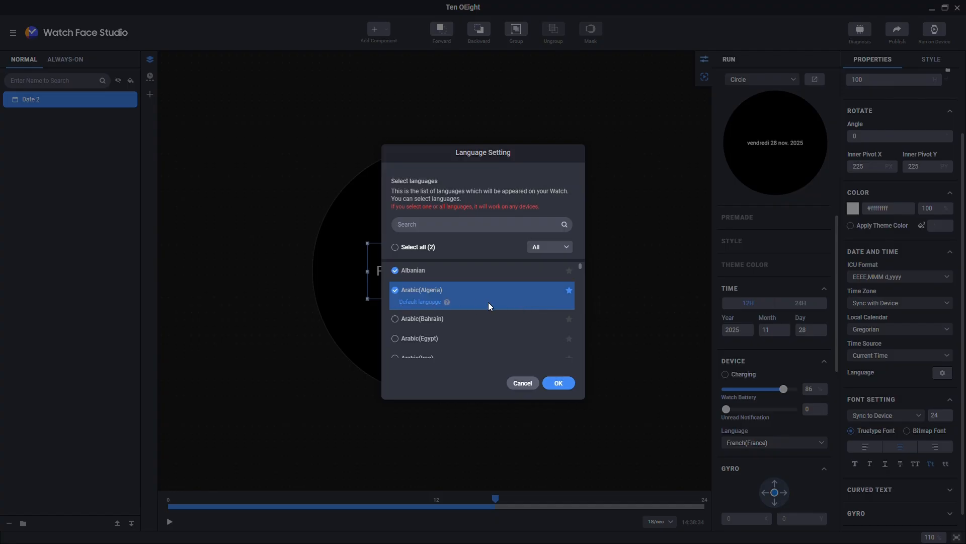
{"action": "left_click", "coordinate": [559, 382]}
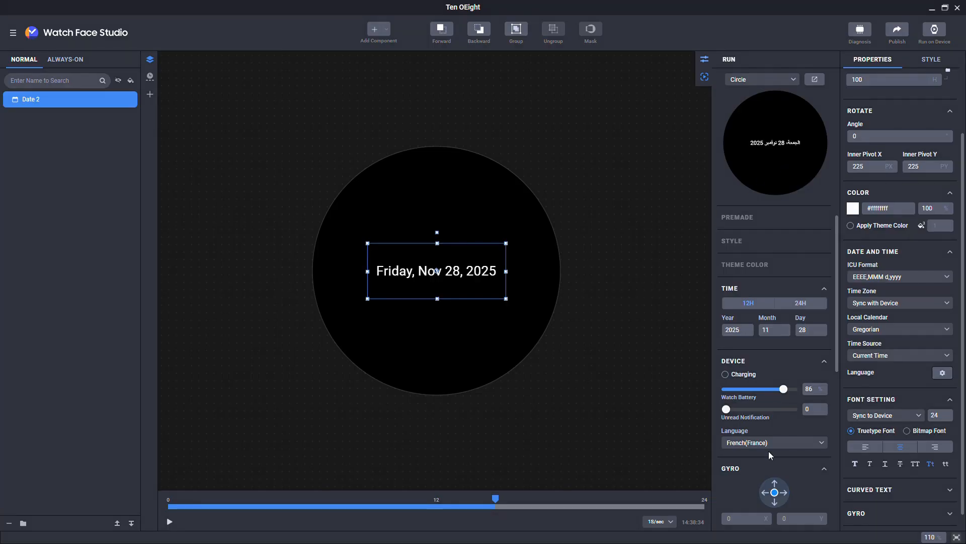
{"action": "left_click", "coordinate": [746, 446]}
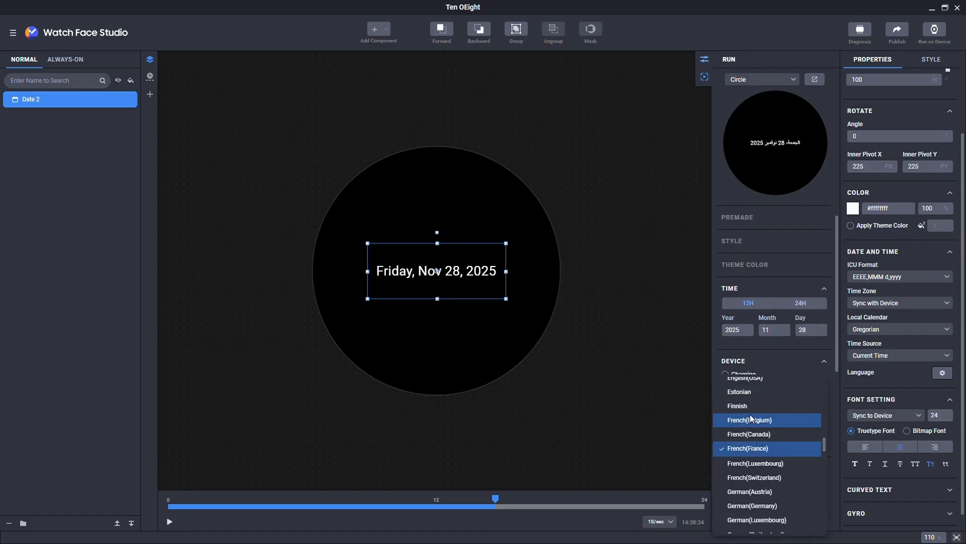
{"action": "left_click", "coordinate": [756, 383]}
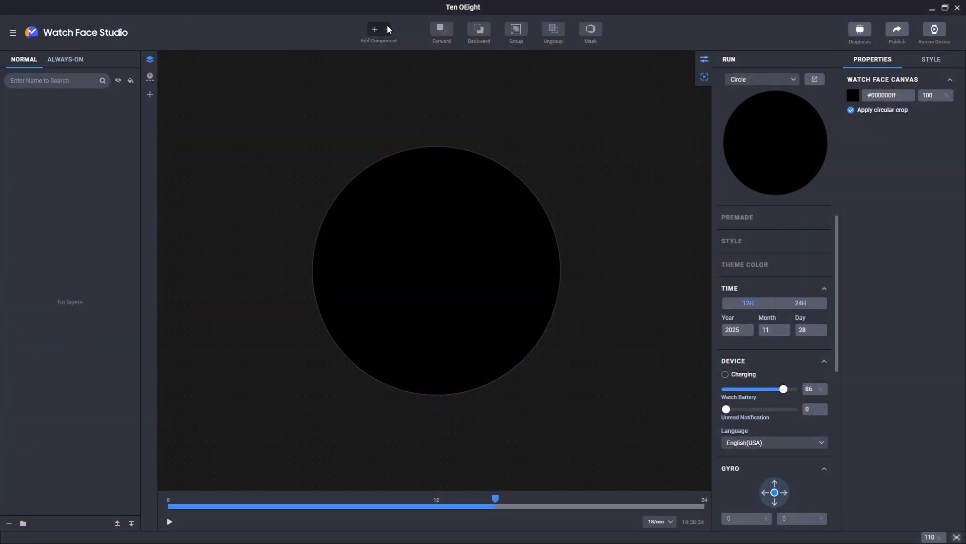
- Add a Date component to the empty watch face
{"action": "left_click", "coordinate": [379, 30]}
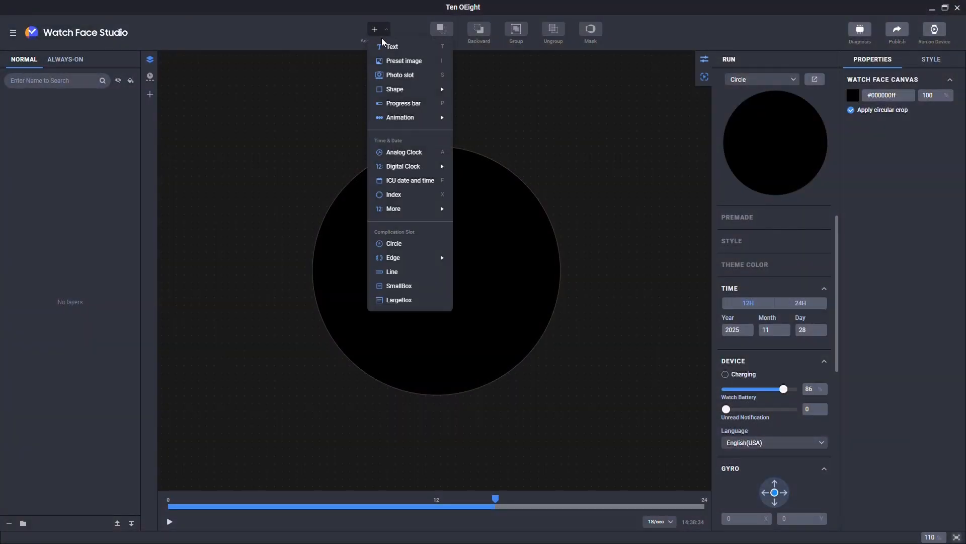
{"action": "mouse_move", "coordinate": [421, 209]}
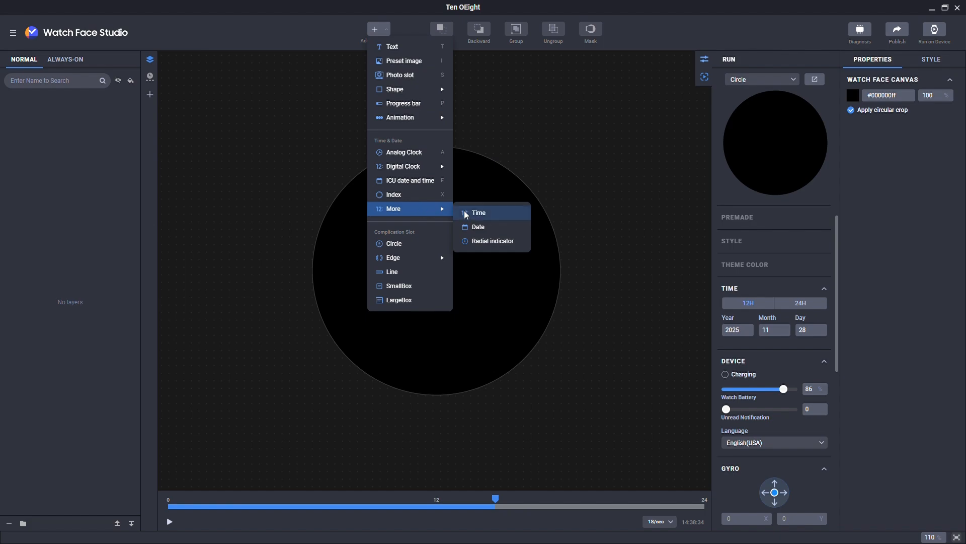
{"action": "left_click", "coordinate": [490, 232]}
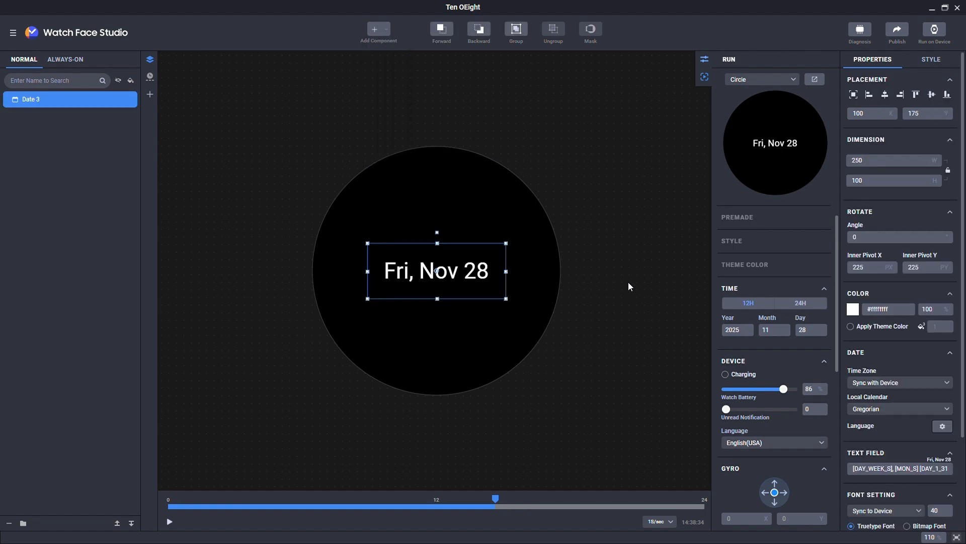
- Prefix the Date component's text expression with "Abc" and set the preview device language to French(France)
{"action": "scroll", "coordinate": [934, 398], "scroll_direction": "down", "scroll_amount": 1}
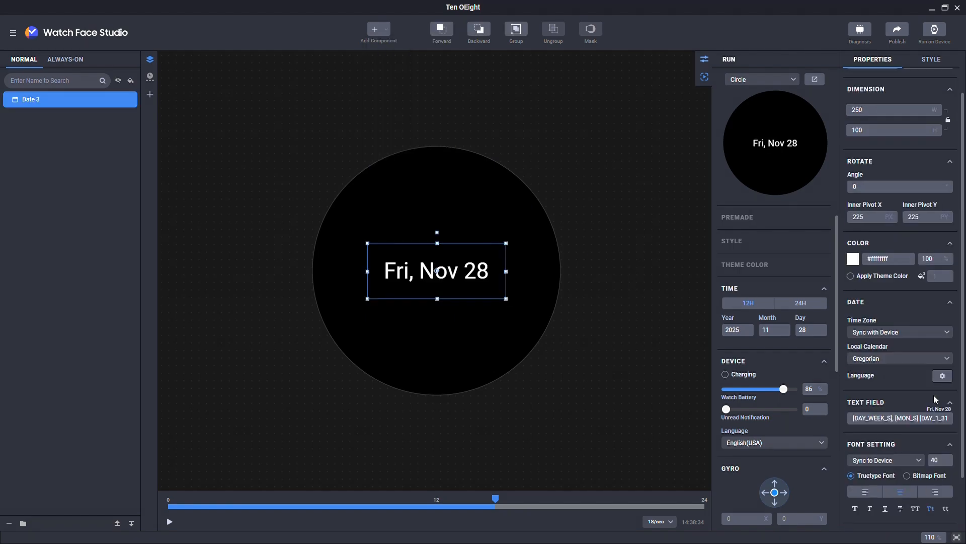
{"action": "left_click", "coordinate": [901, 419]}
{"action": "left_click", "coordinate": [520, 277]}
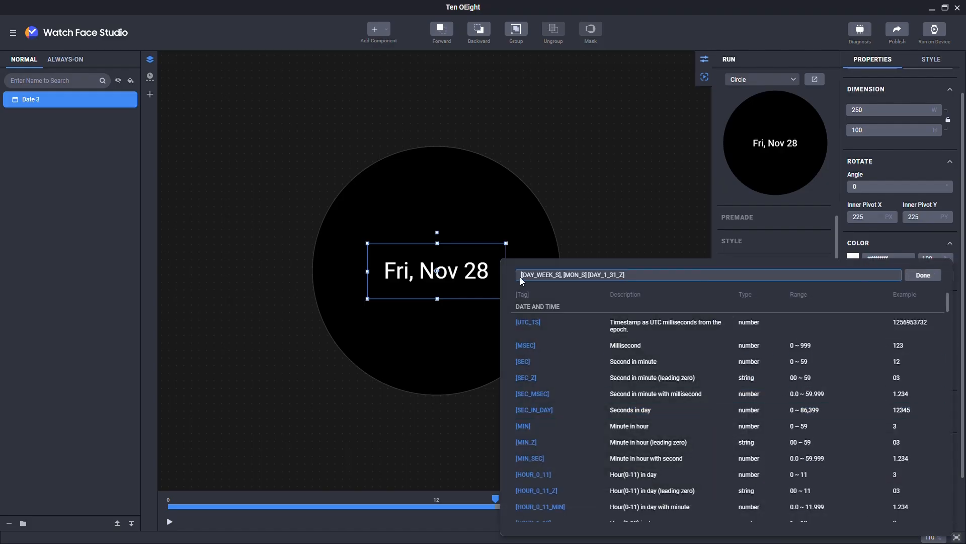
{"action": "type", "text": "Abc"}
{"action": "key", "text": "Return"}
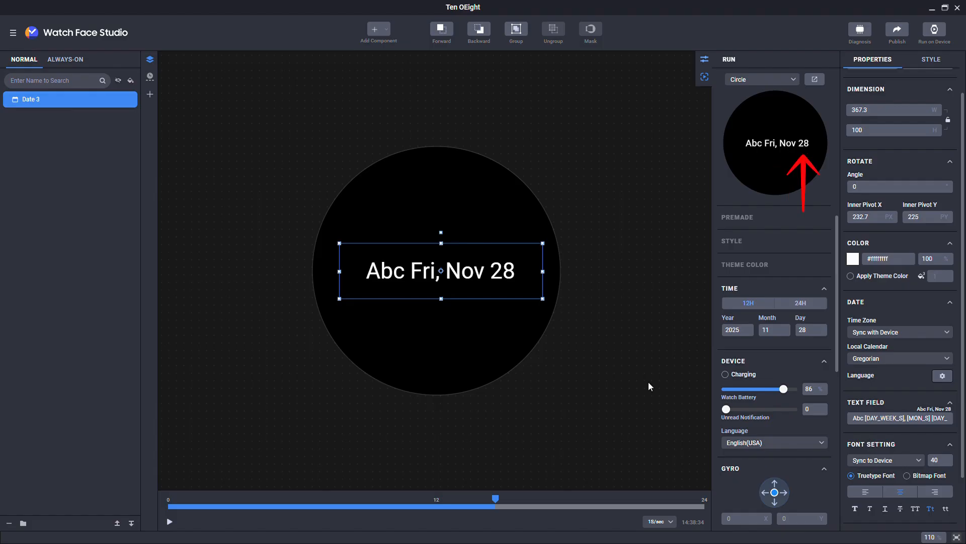
{"action": "left_click", "coordinate": [766, 441]}
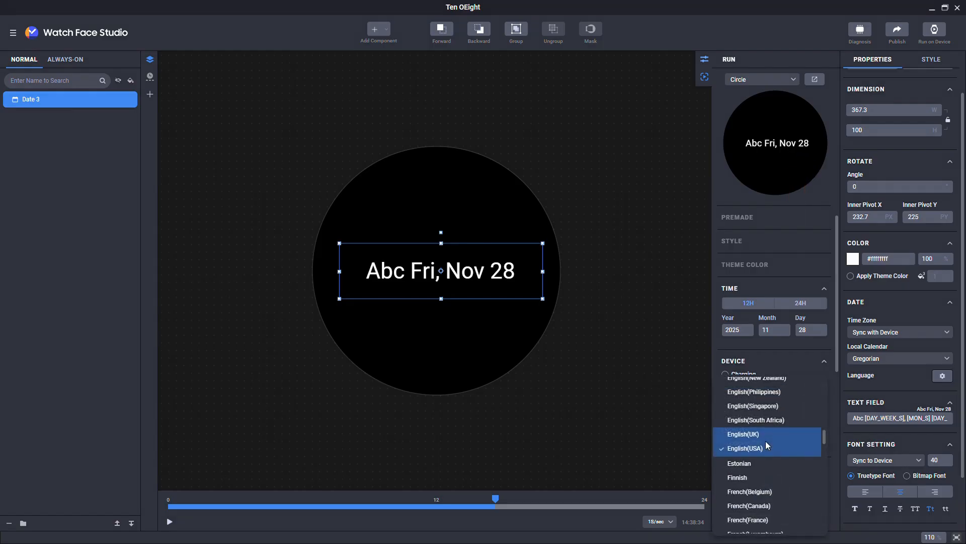
{"action": "left_click", "coordinate": [764, 518]}
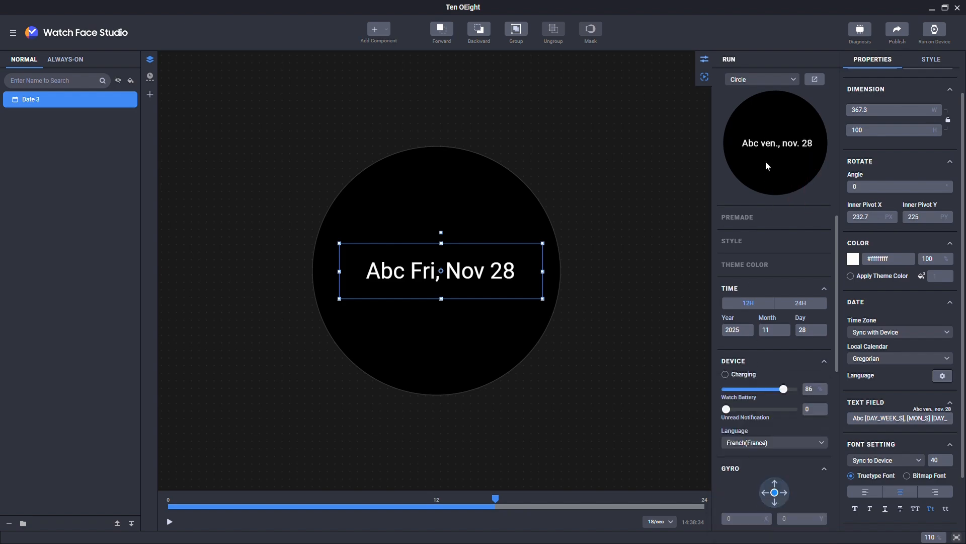